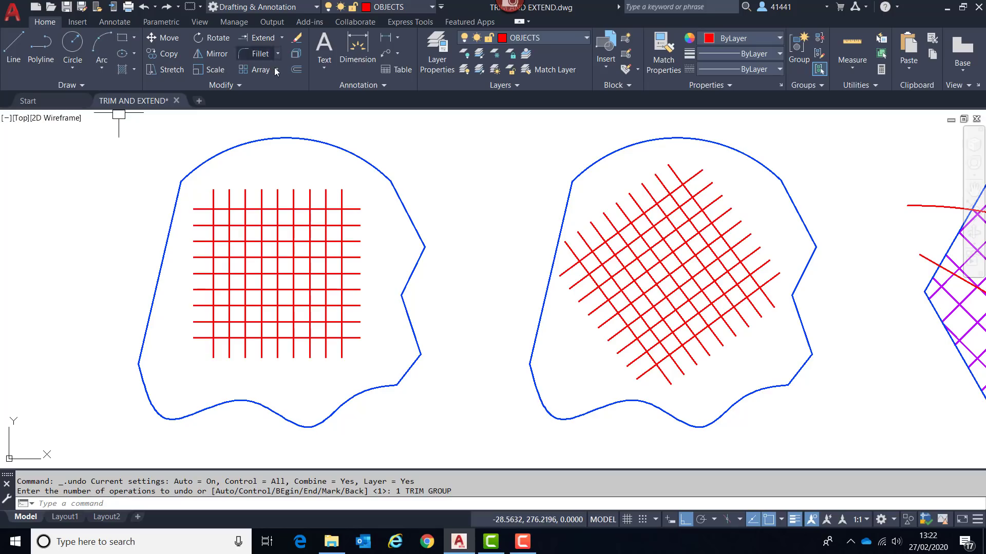
# Step: Start Trim, then try extending one red grid line, which leaves the drawing unchanged
pyautogui.click(282, 39)
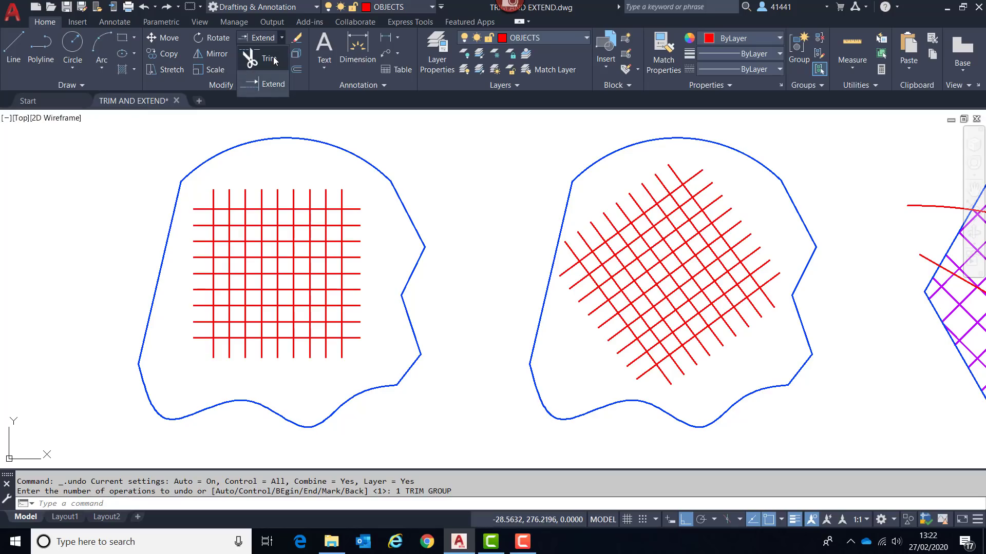
pyautogui.click(274, 60)
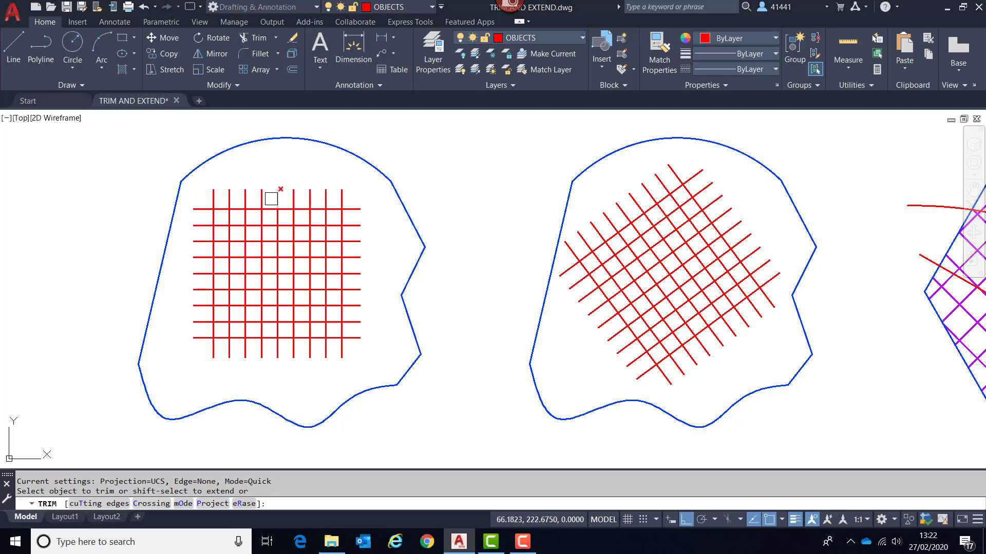
pyautogui.click(276, 38)
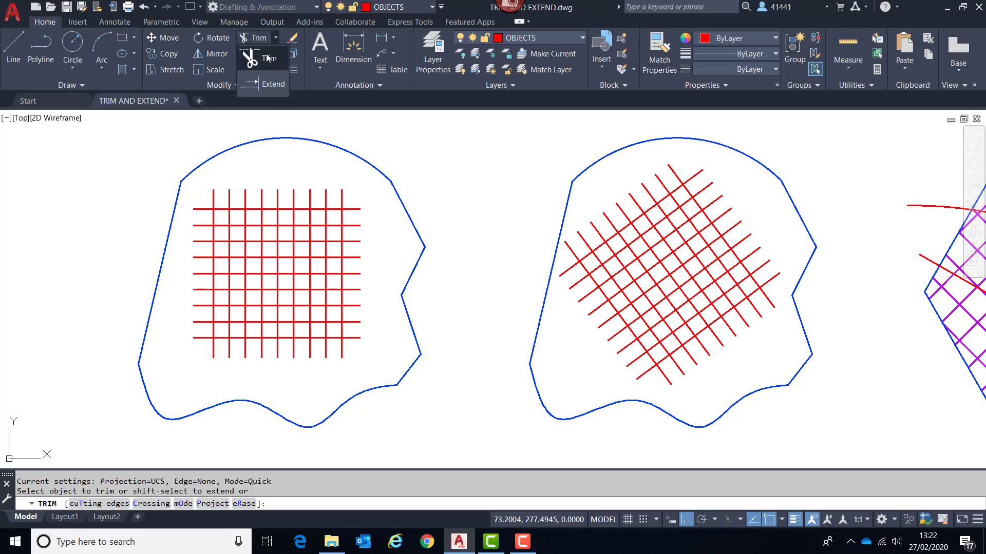
pyautogui.click(270, 84)
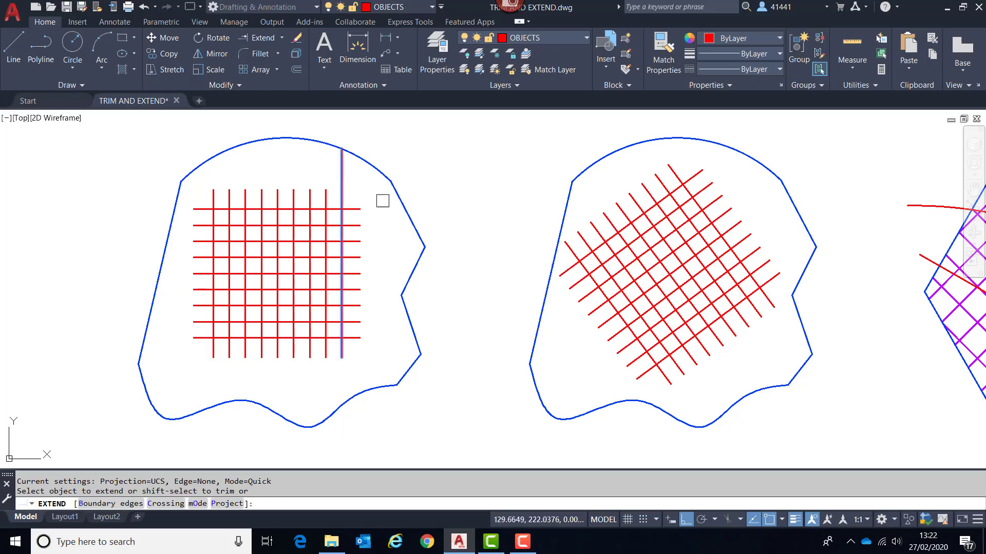
pyautogui.click(403, 202)
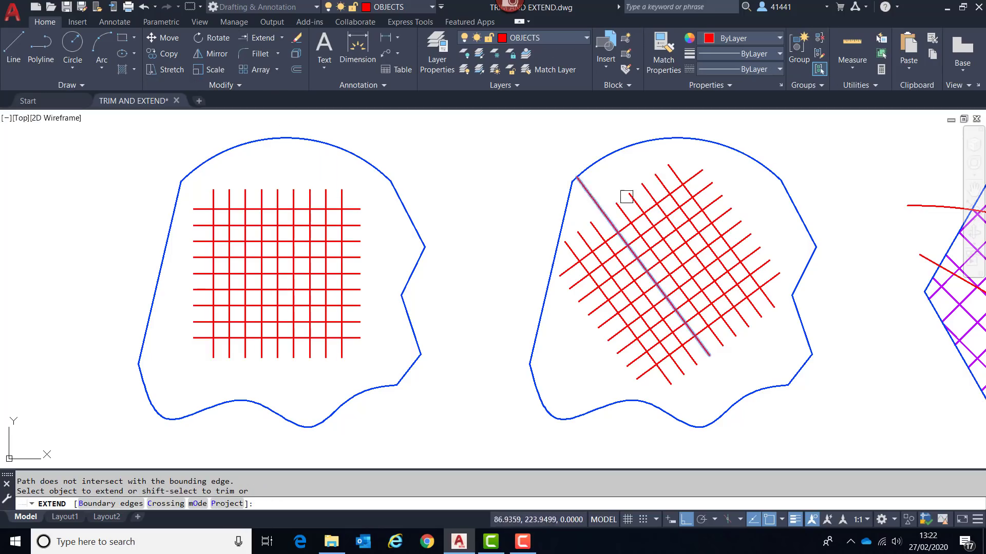
pyautogui.click(282, 38)
# Step: Trim the right overhangs of five horizontal grid lines, then fence-trim the overhangs along the top edge
pyautogui.click(272, 56)
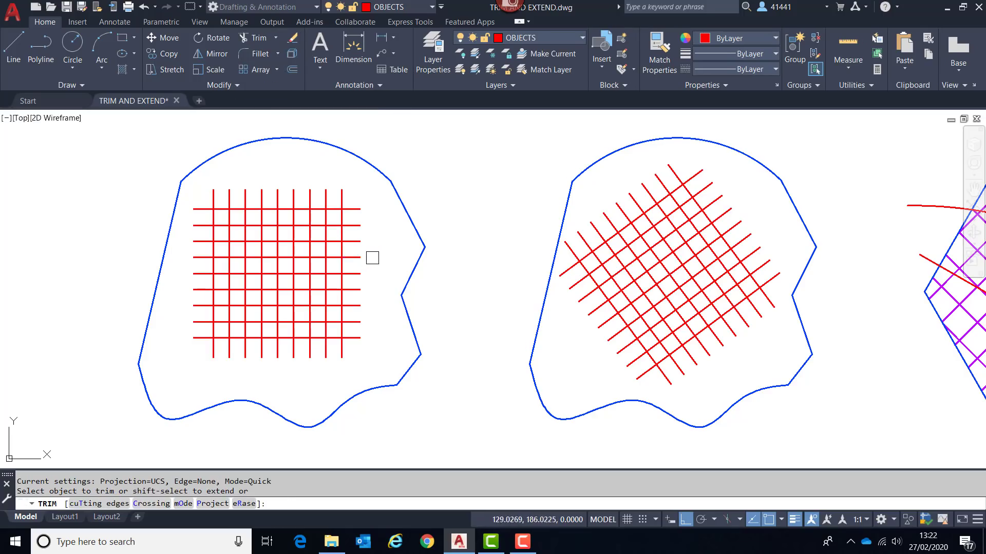
pyautogui.click(357, 338)
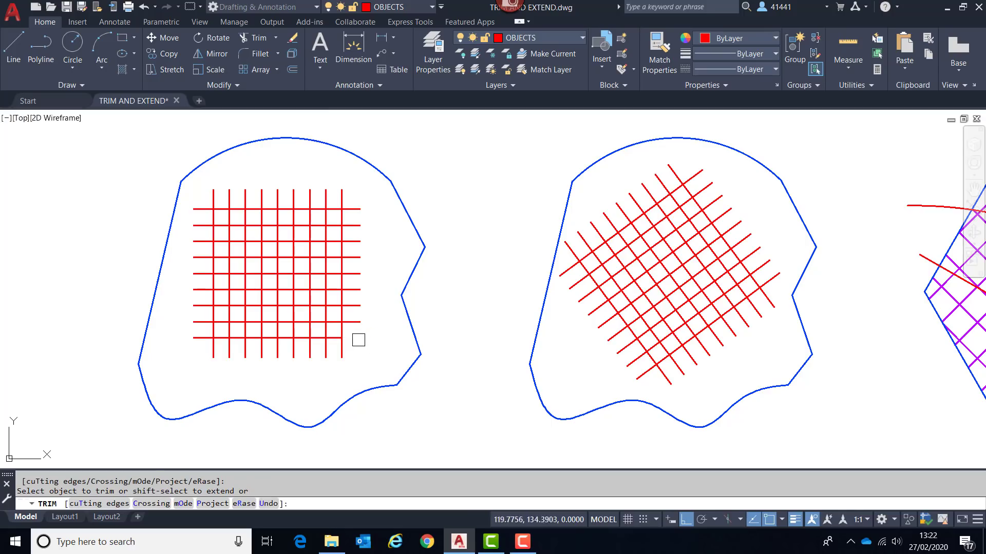
pyautogui.click(357, 305)
pyautogui.click(362, 273)
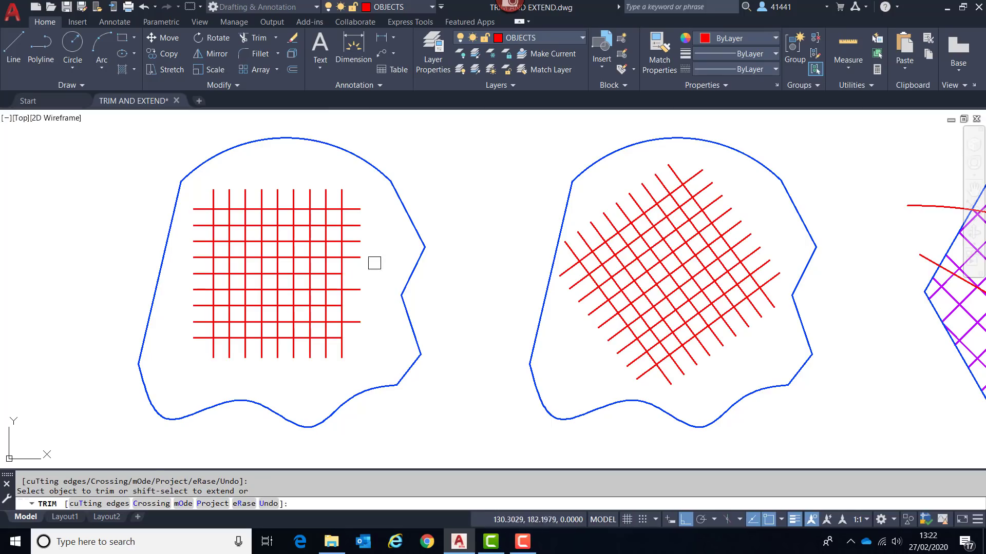
pyautogui.click(359, 241)
pyautogui.click(357, 209)
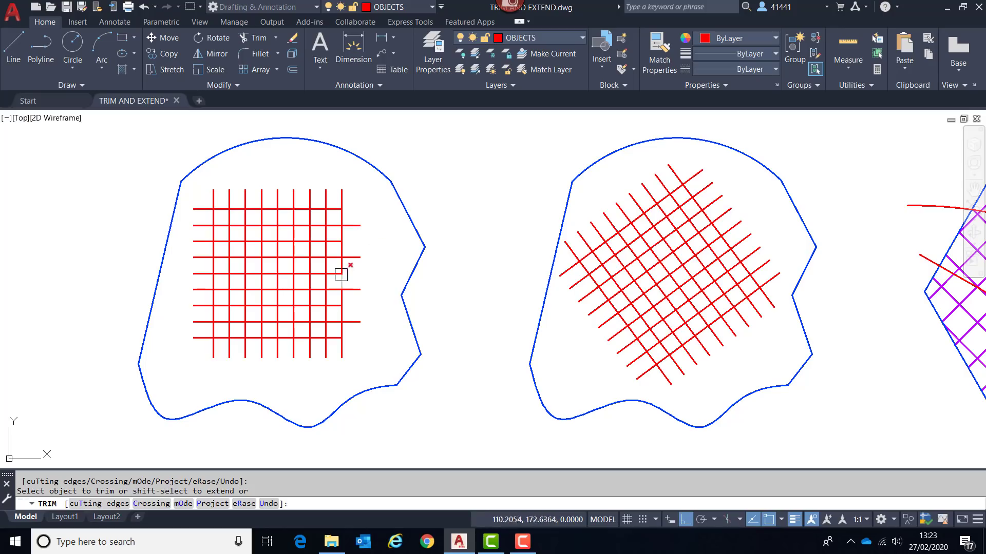
pyautogui.moveTo(361, 196)
pyautogui.mouseDown()
pyautogui.moveTo(219, 187)
pyautogui.moveTo(198, 198)
pyautogui.moveTo(186, 334)
pyautogui.moveTo(202, 183)
pyautogui.moveTo(201, 196)
pyautogui.mouseUp()
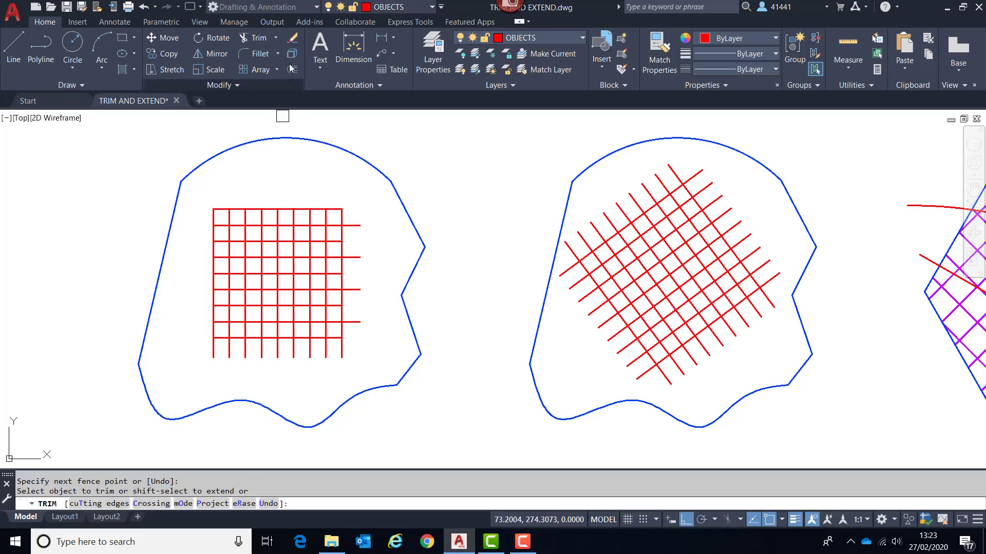
# Step: Switch to Extend and run a fence across the rotated grid to extend its lines to the blue boundary
pyautogui.click(275, 38)
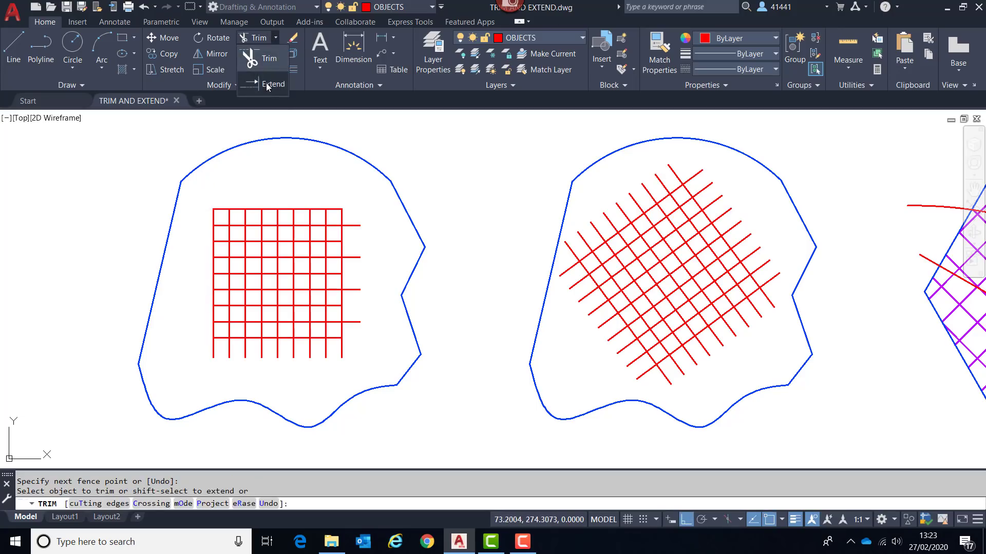
pyautogui.click(272, 83)
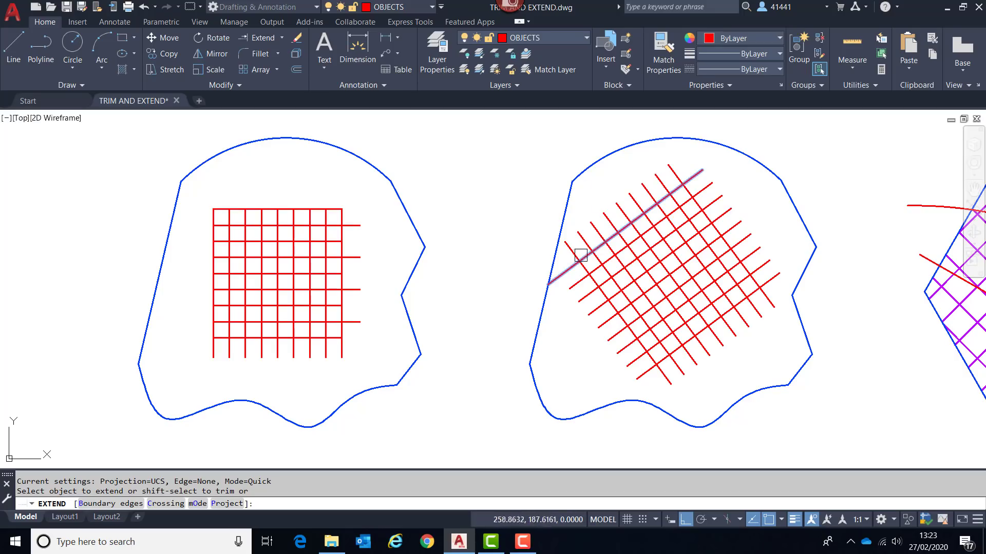
pyautogui.moveTo(563, 260)
pyautogui.mouseDown()
pyautogui.moveTo(606, 215)
pyautogui.moveTo(685, 174)
pyautogui.moveTo(775, 287)
pyautogui.mouseUp()
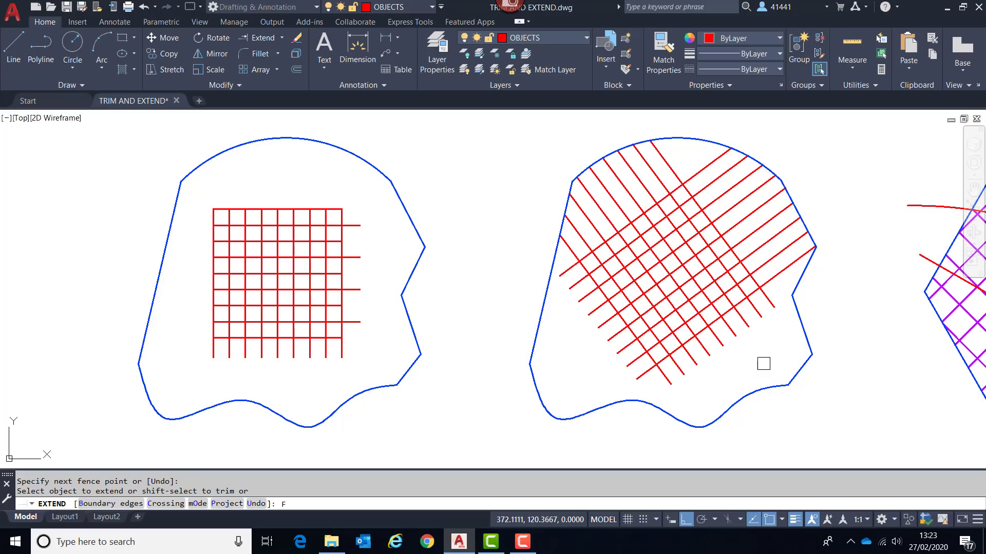
pyautogui.press('Return')
pyautogui.click(780, 291)
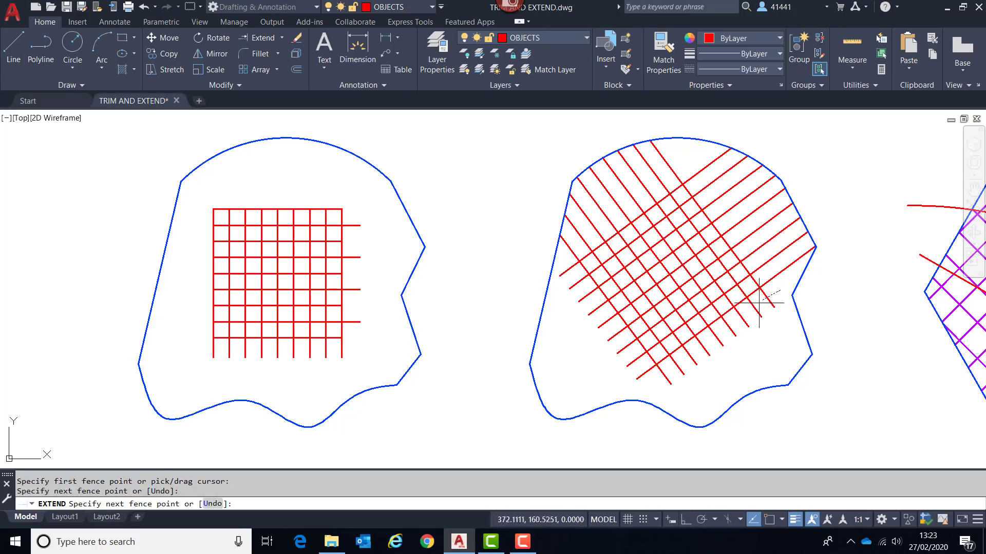
pyautogui.click(655, 382)
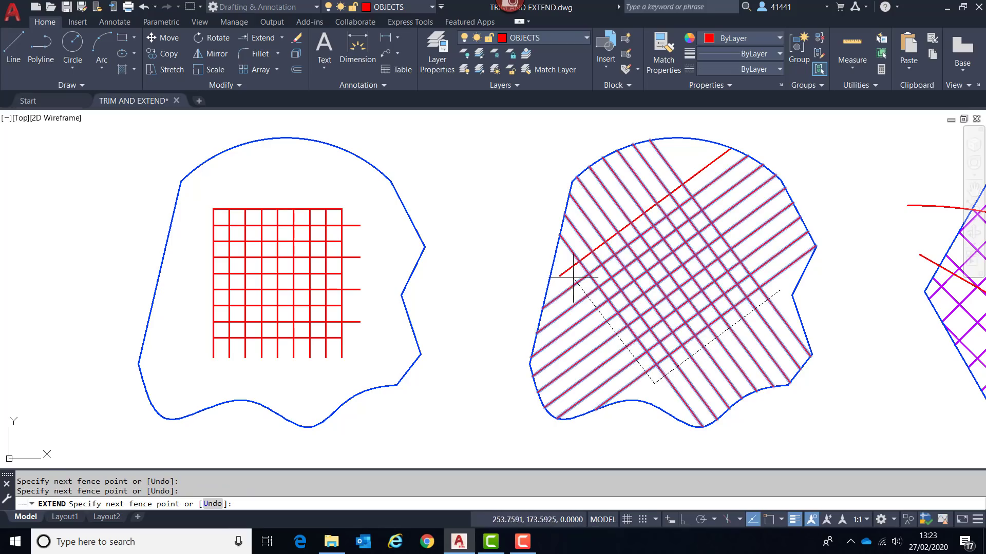
pyautogui.press('Return')
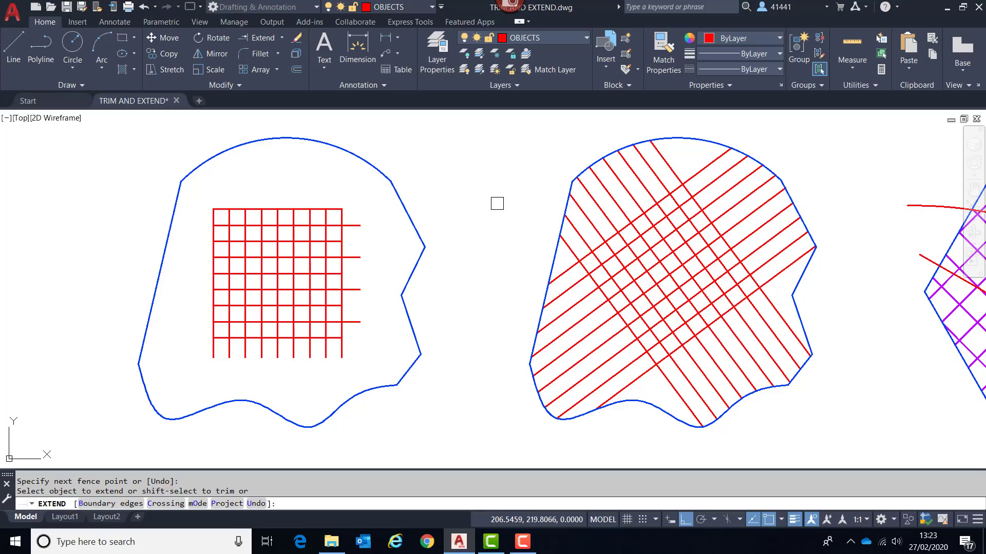
pyautogui.click(518, 159)
pyautogui.press('Return')
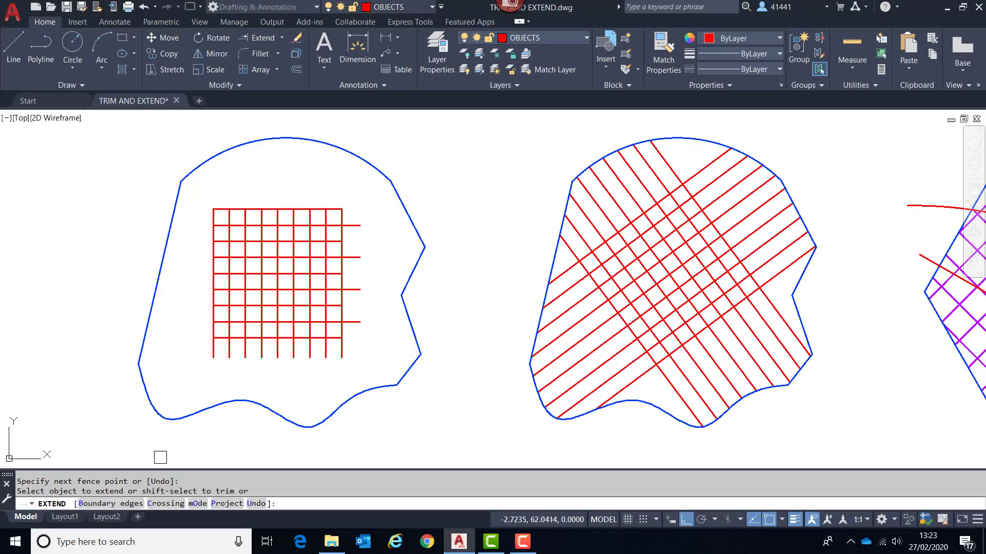
# Step: Extend the square grid's vertical lines to the boundary using a crossing window over its bottom edge
pyautogui.click(166, 505)
pyautogui.click(357, 373)
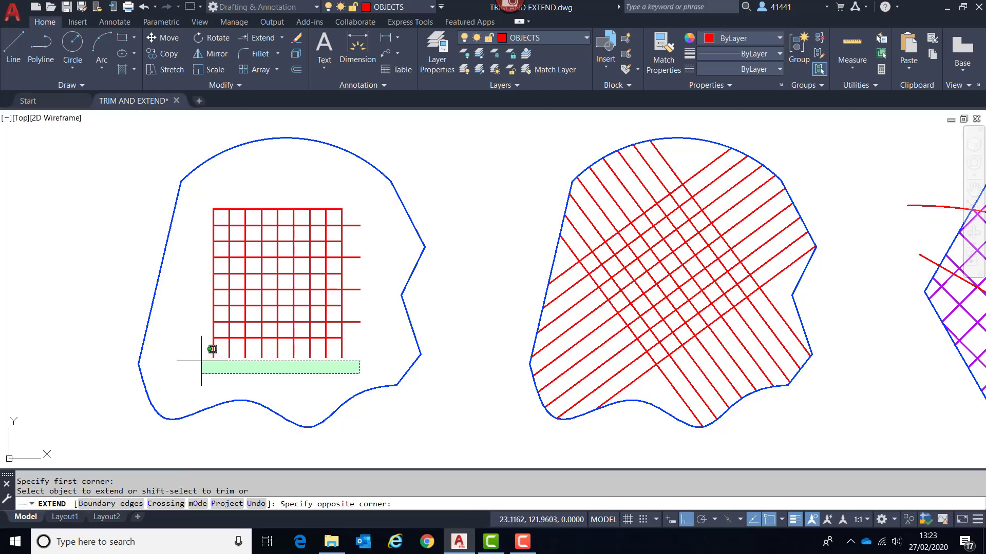
pyautogui.click(204, 334)
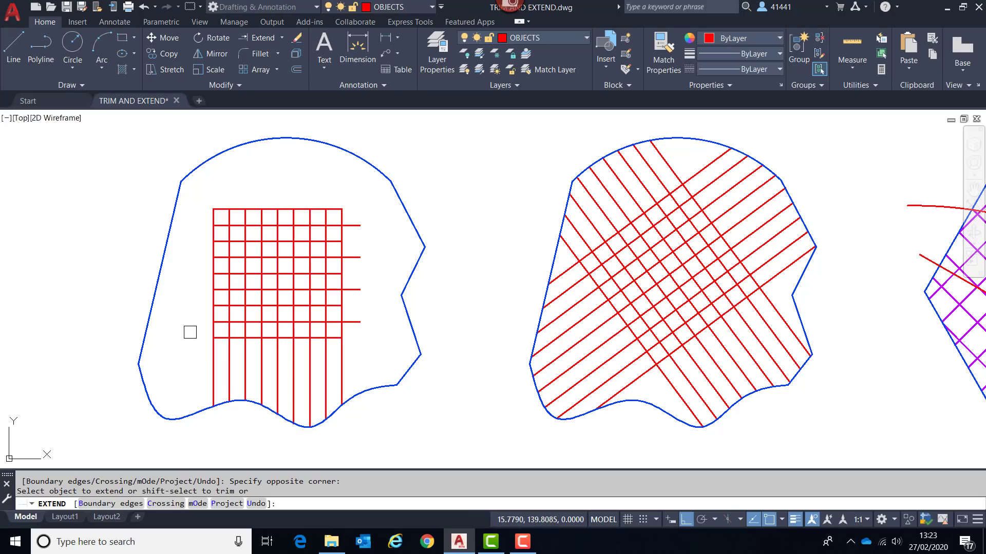
pyautogui.press('Return')
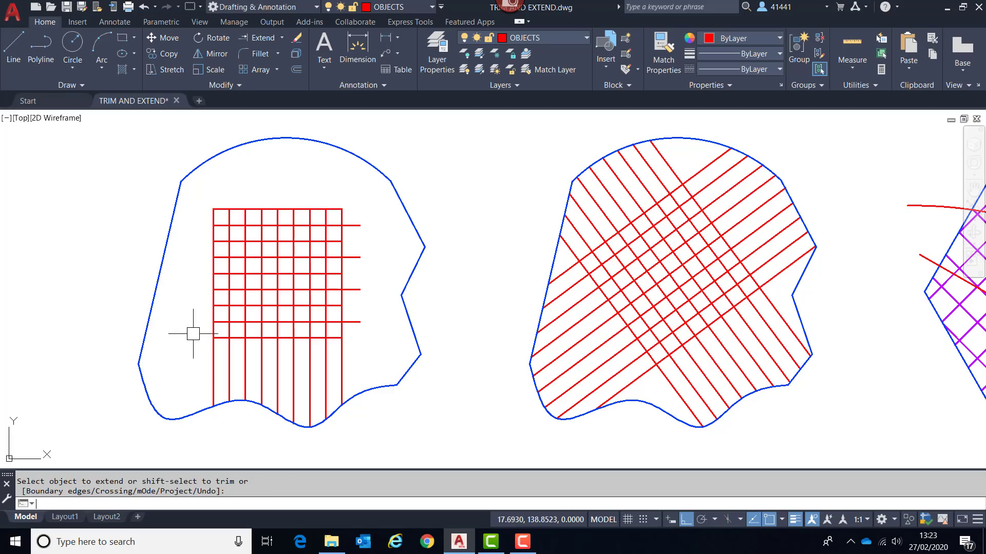
# Step: Zoom out and pan right to bring the two hexagons into view
pyautogui.scroll(-1, 473, 279)
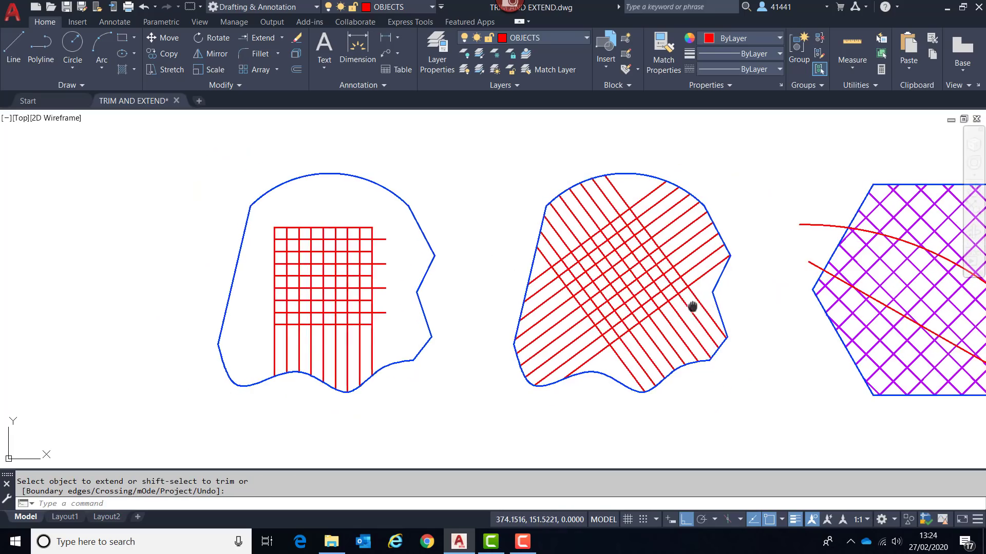
pyautogui.moveTo(689, 308); pyautogui.dragTo(303, 309, button='middle')
pyautogui.moveTo(455, 338)
pyautogui.mouseDown(button='middle')
pyautogui.moveTo(363, 341)
pyautogui.moveTo(330, 331)
pyautogui.mouseUp(button='middle')
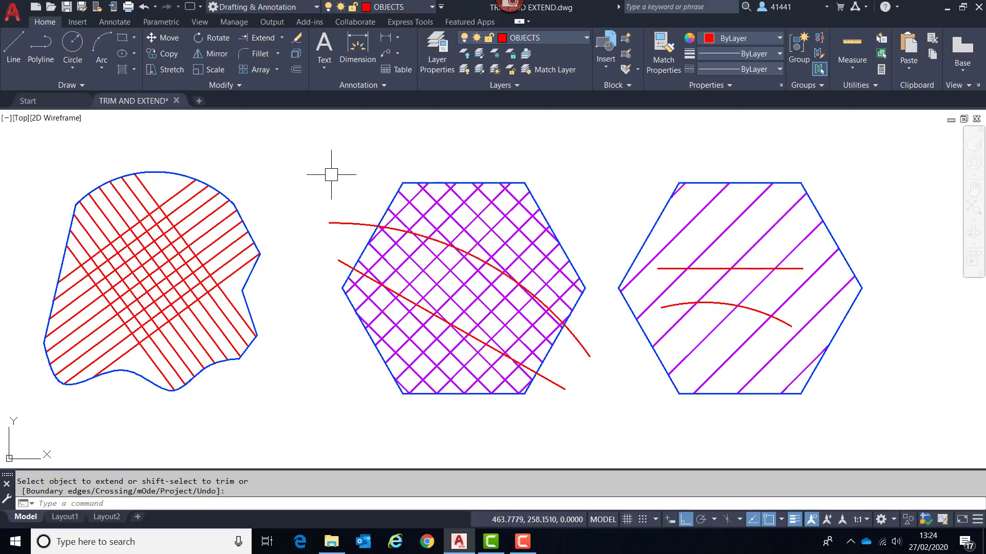
# Step: Trim away the upper and lower curves inside the middle hexagon
pyautogui.click(281, 37)
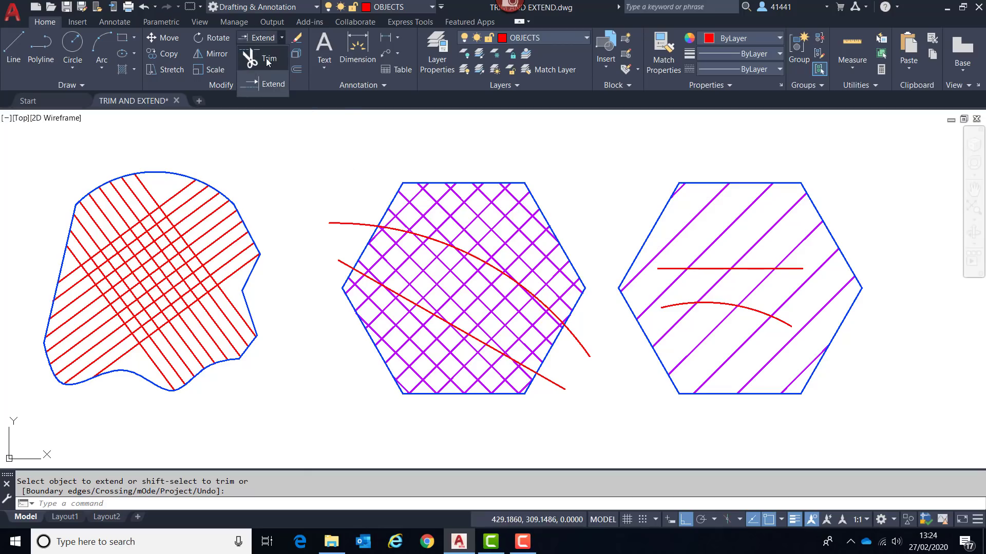
pyautogui.click(267, 61)
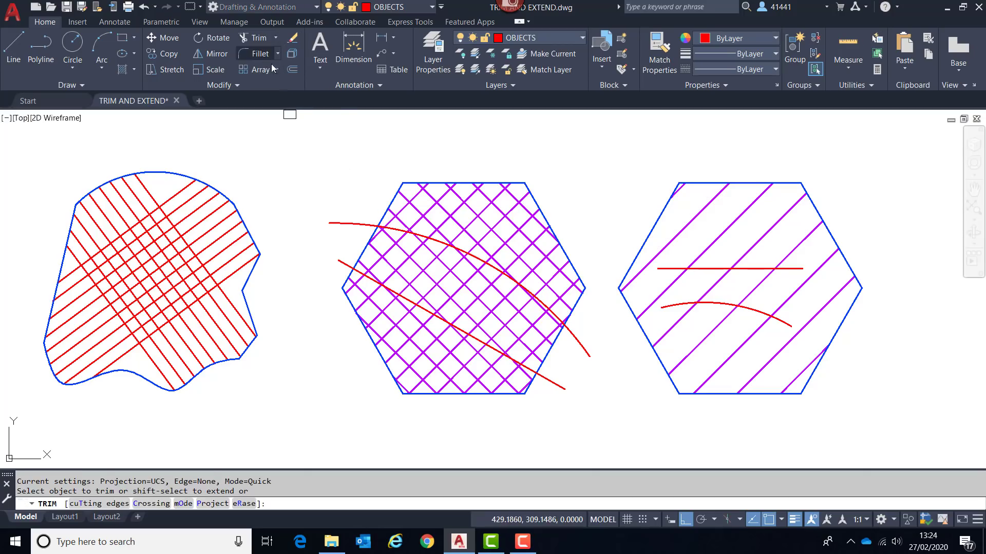
pyautogui.click(441, 243)
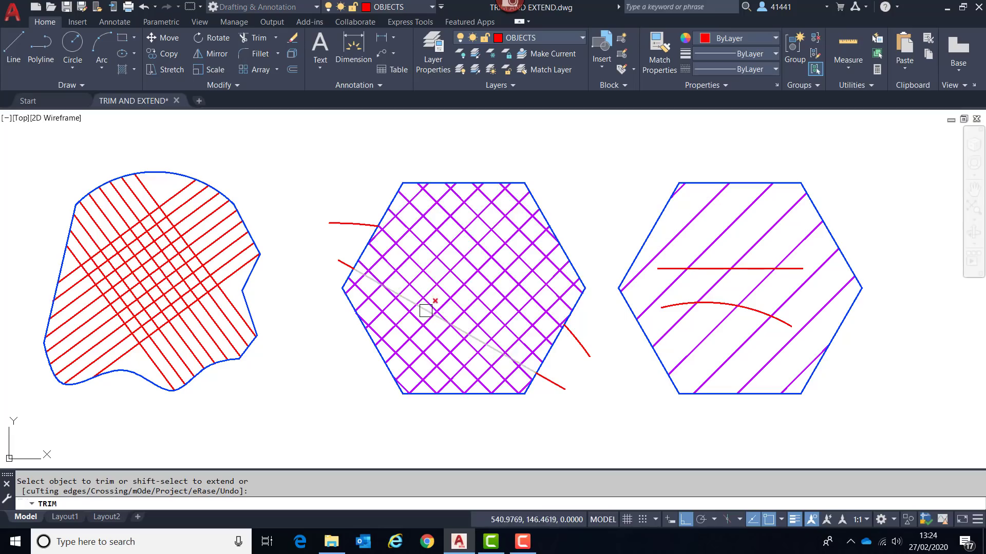
pyautogui.click(426, 312)
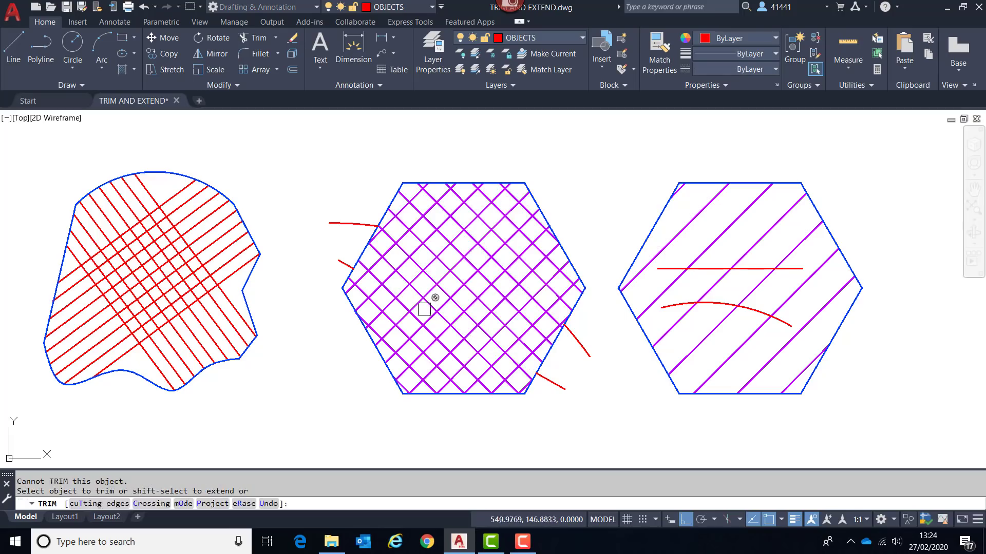
pyautogui.click(301, 172)
pyautogui.rightClick(302, 173)
pyautogui.click(315, 179)
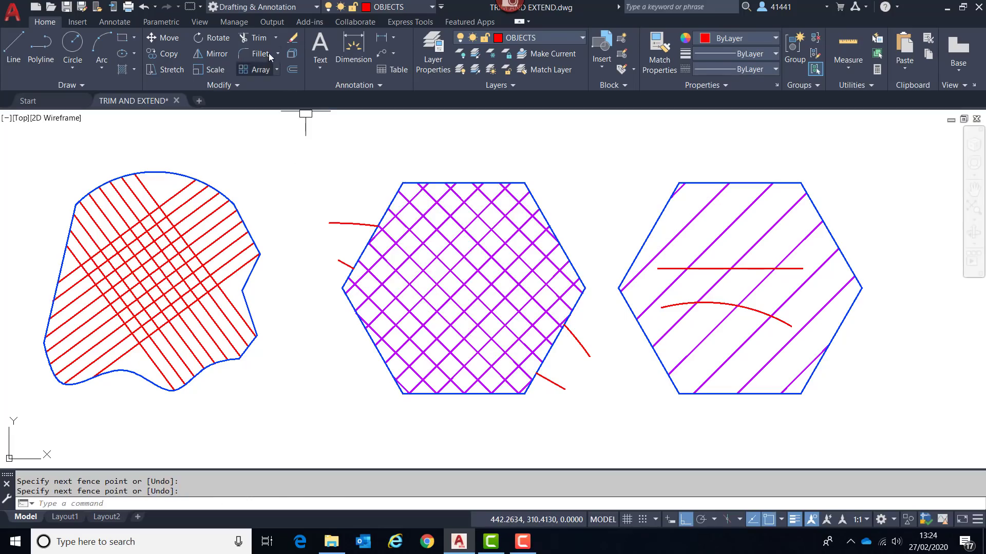
# Step: Extend both ends of the right hexagon's red line and red arc to its blue edges
pyautogui.click(276, 38)
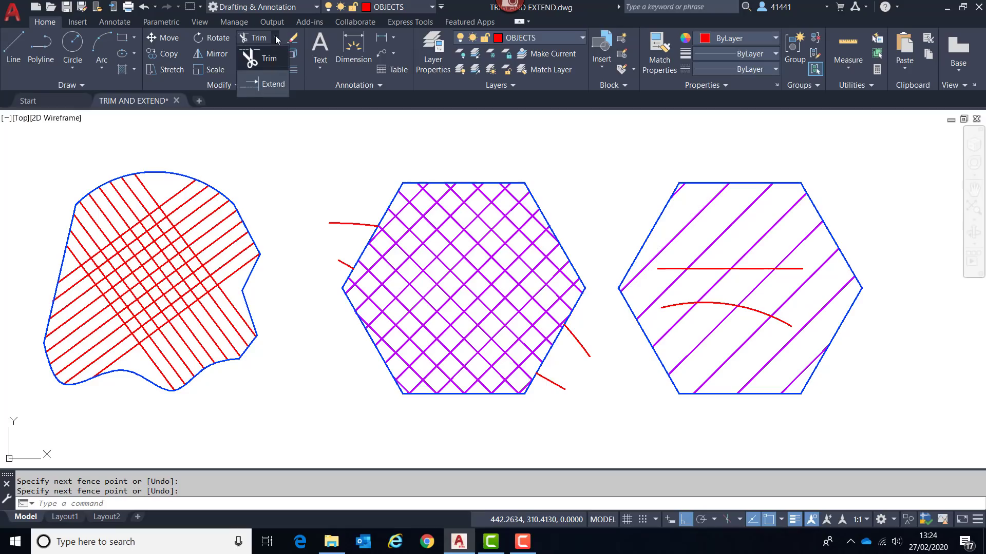
pyautogui.click(271, 83)
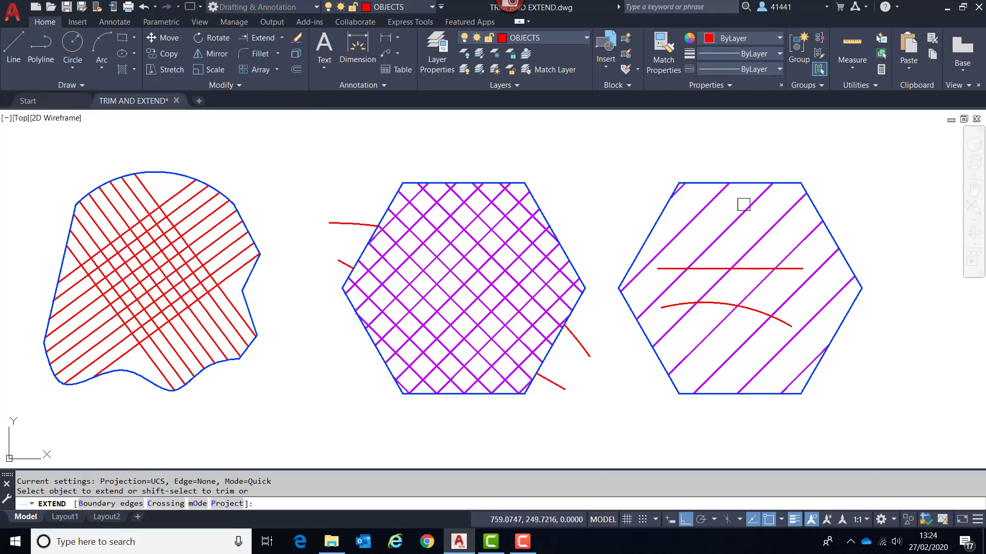
pyautogui.click(791, 266)
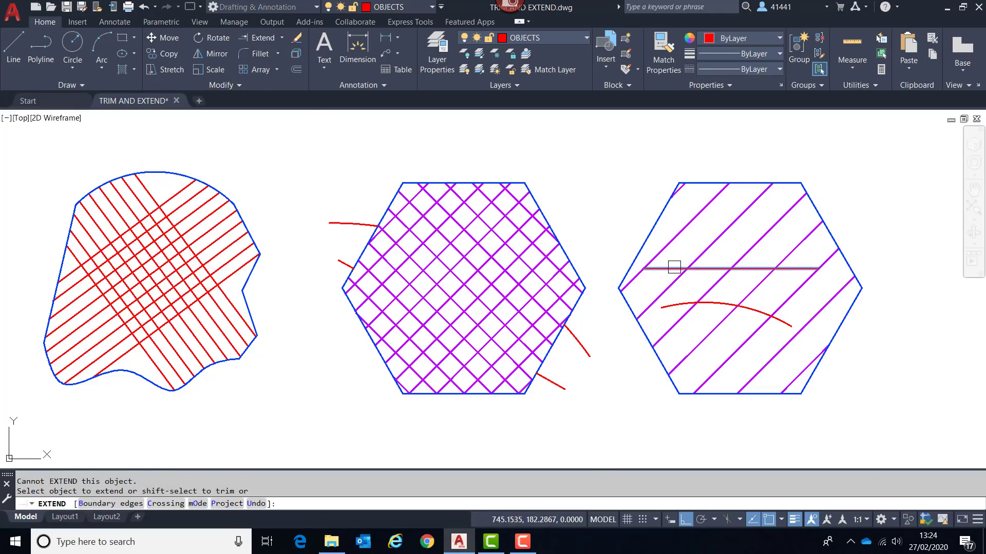
pyautogui.click(674, 268)
pyautogui.click(681, 306)
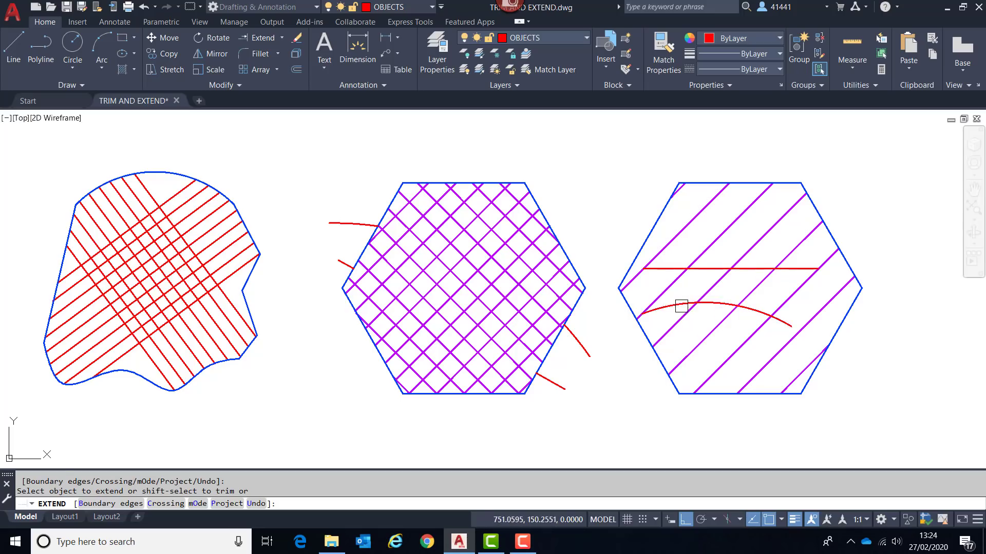
pyautogui.click(785, 326)
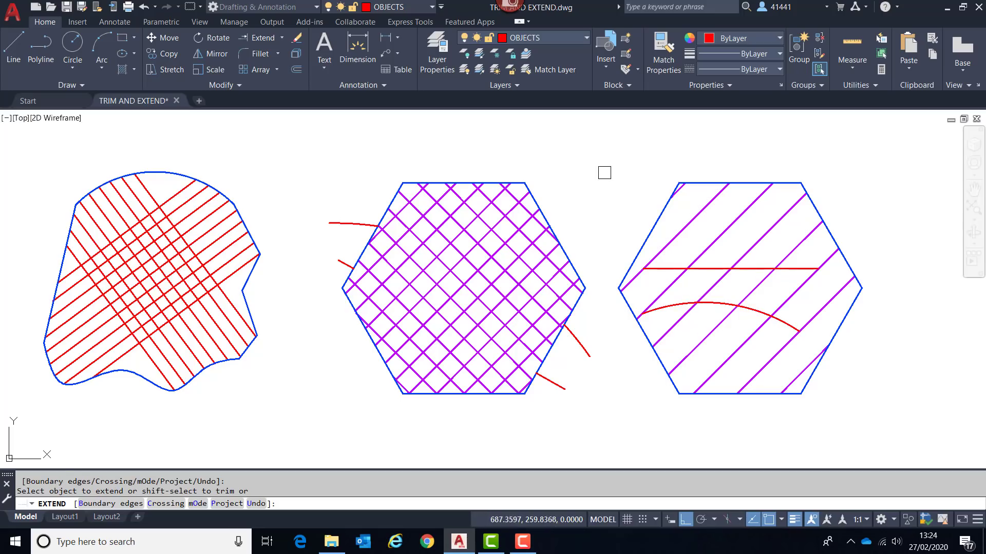
pyautogui.press('Escape')
pyautogui.scroll(-2, 575, 192)
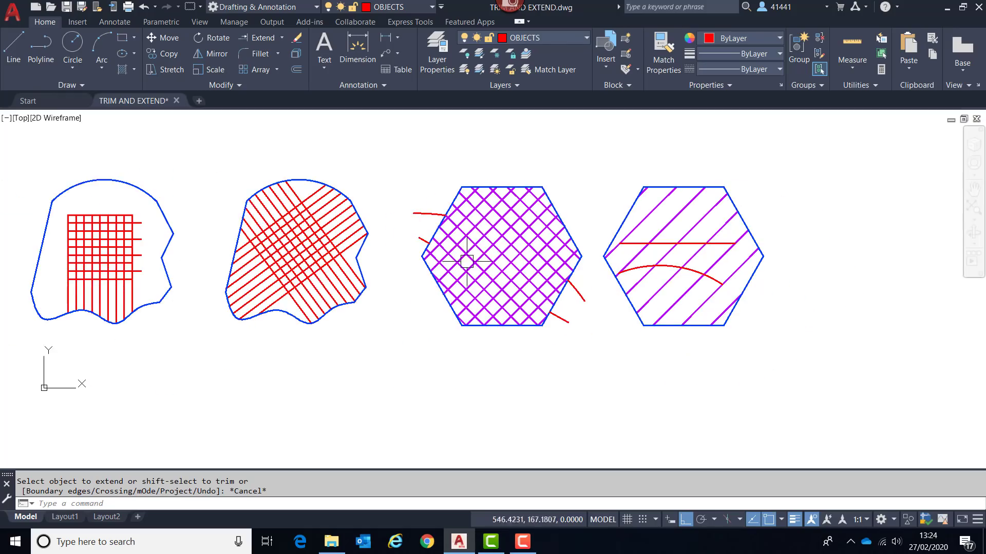
pyautogui.moveTo(444, 276)
pyautogui.mouseDown(button='middle')
pyautogui.moveTo(480, 312)
pyautogui.moveTo(534, 310)
pyautogui.mouseUp(button='middle')
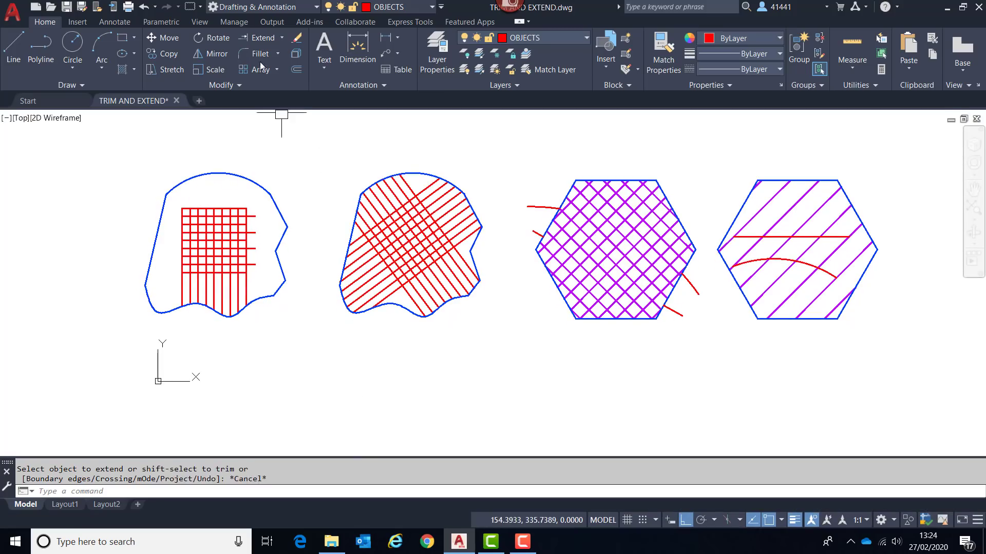
pyautogui.click(281, 37)
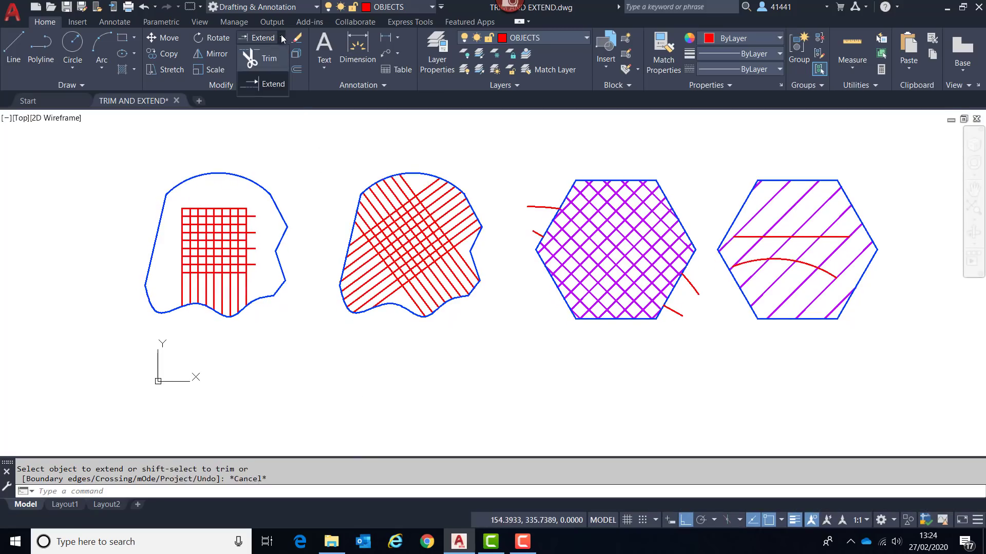
pyautogui.click(262, 59)
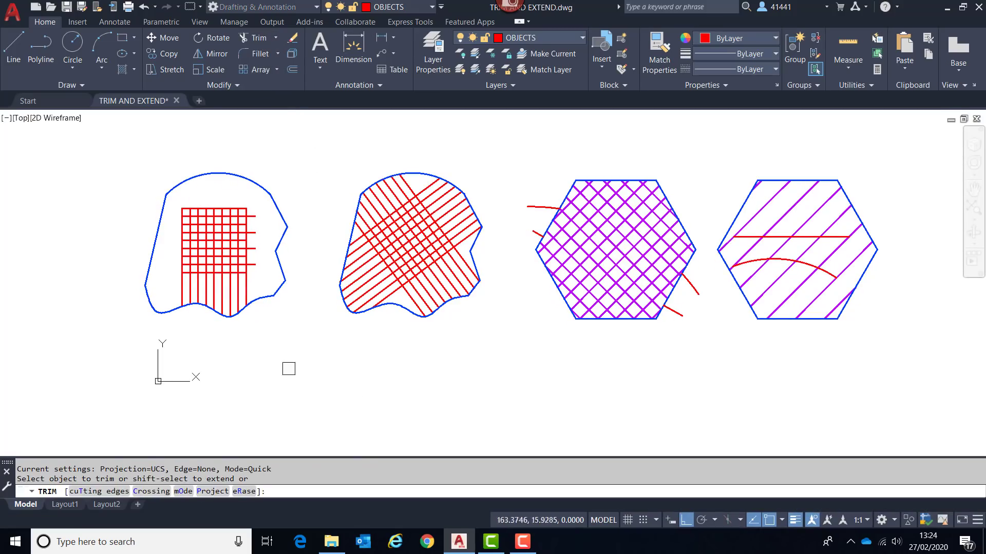
pyautogui.click(184, 493)
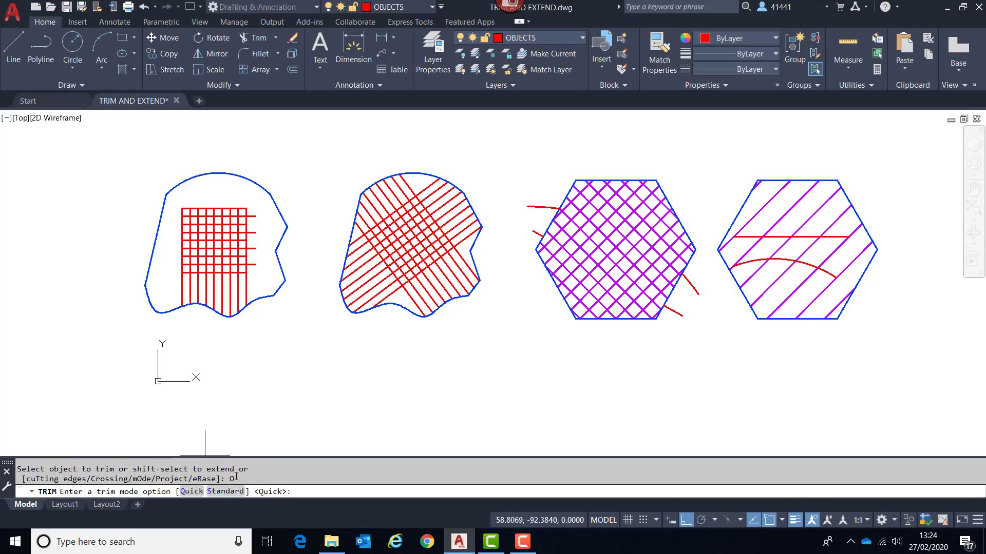
pyautogui.press('Escape')
pyautogui.press('Escape')
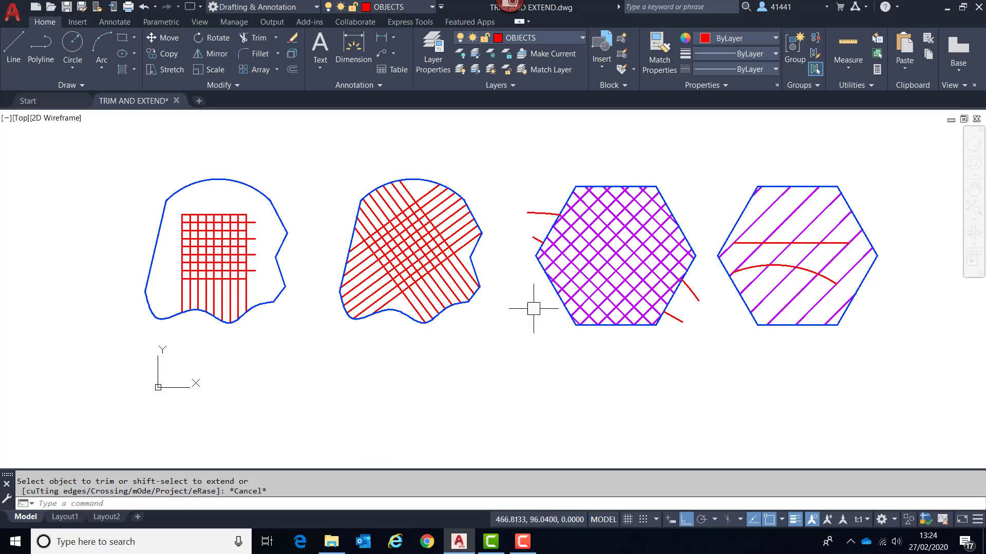
pyautogui.scroll(3, 541, 303)
pyautogui.moveTo(473, 353); pyautogui.dragTo(308, 401, button='middle')
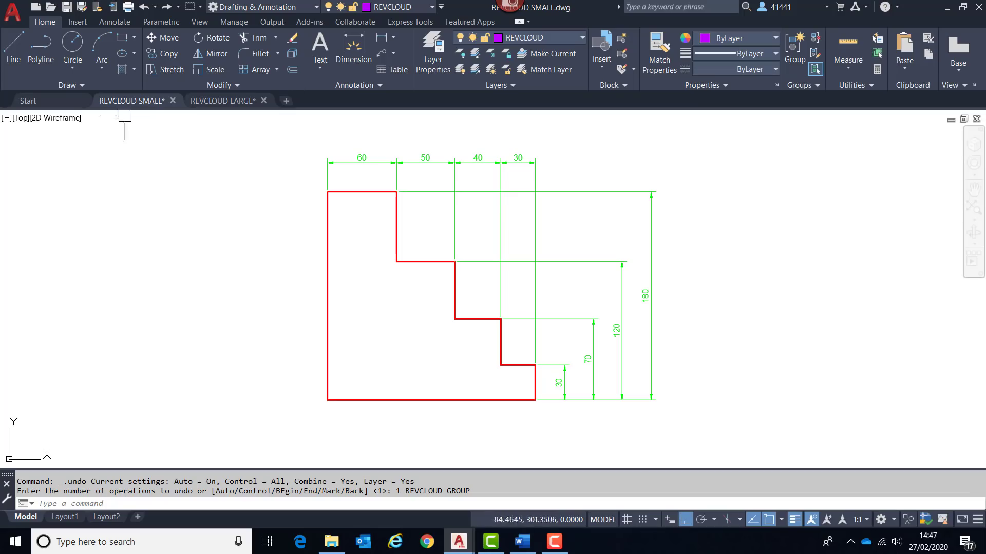
# Step: Draw a rectangular revision cloud from above-left of the red outline across its upper-left steps
pyautogui.click(91, 84)
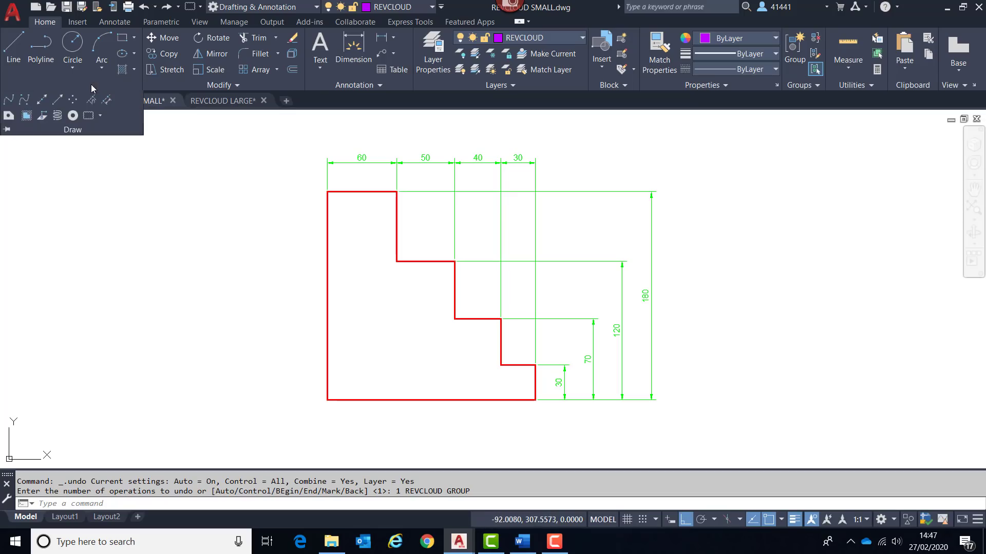
pyautogui.click(88, 115)
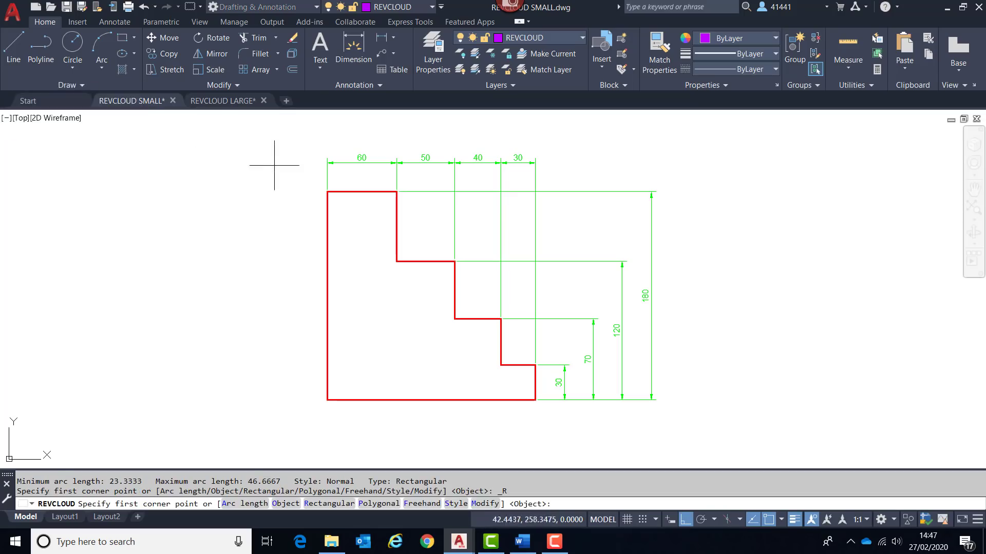
pyautogui.click(279, 150)
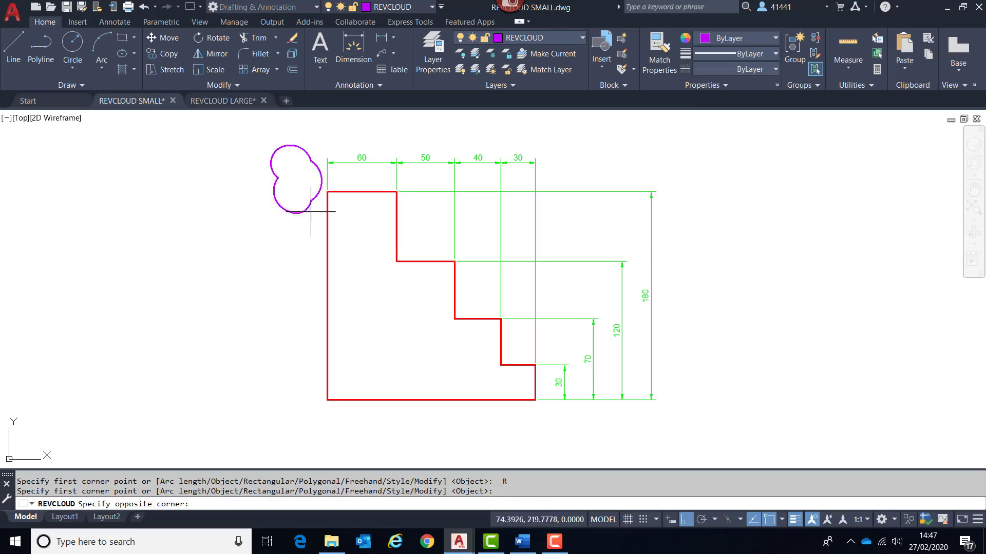
pyautogui.click(488, 289)
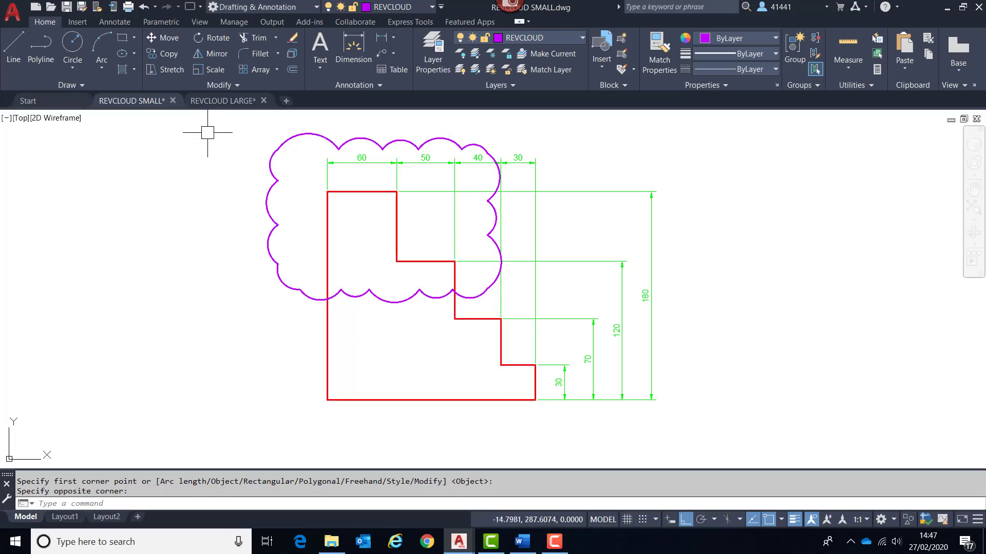
# Step: In REVCLOUD LARGE, draw a rectangular revision cloud over the upper-left steps and bring up its context menu
pyautogui.click(219, 101)
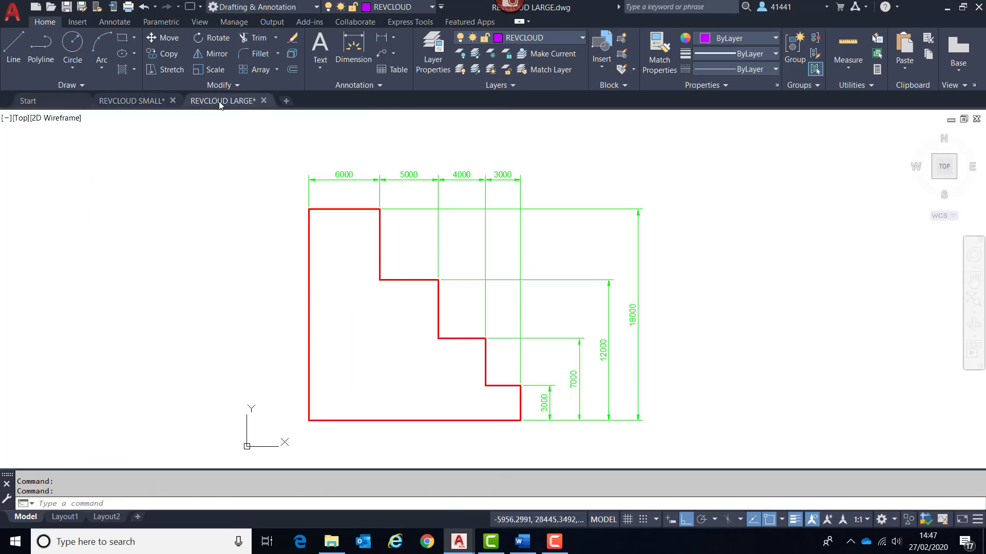
pyautogui.click(96, 86)
pyautogui.click(89, 116)
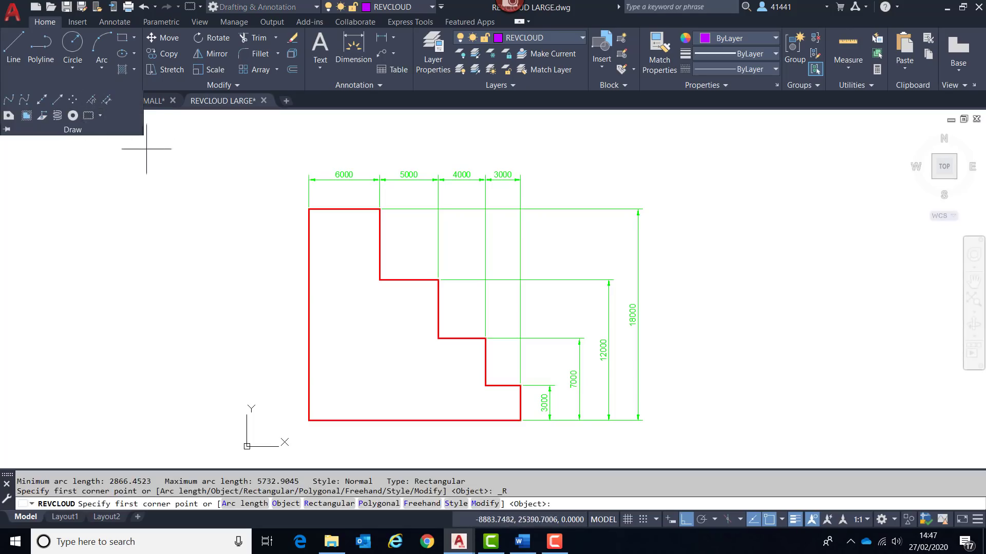
pyautogui.click(263, 148)
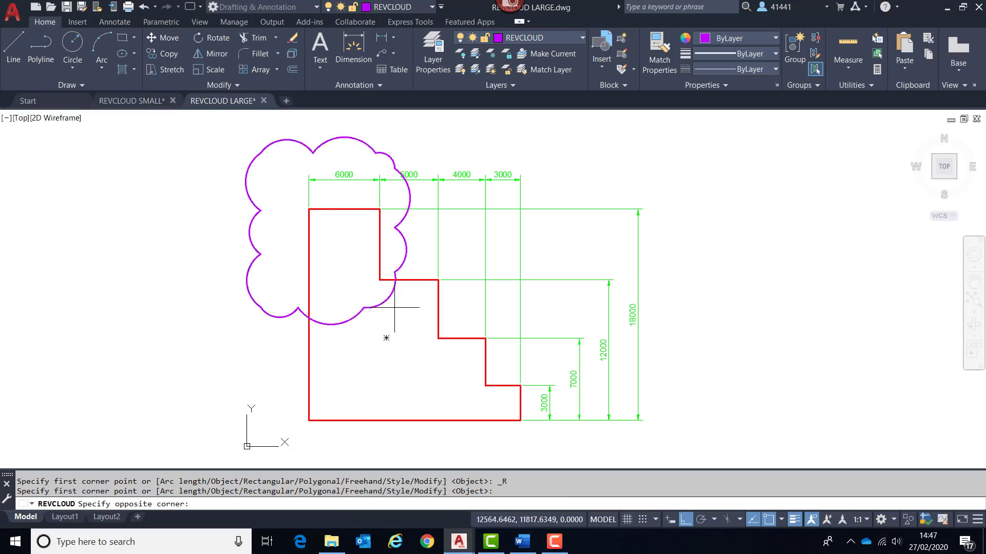
pyautogui.click(473, 306)
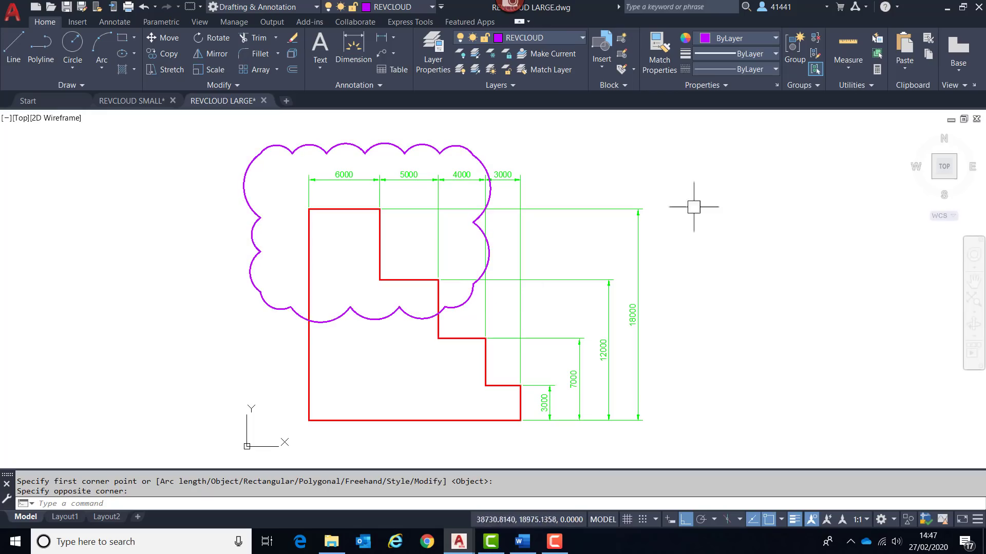
pyautogui.click(465, 151)
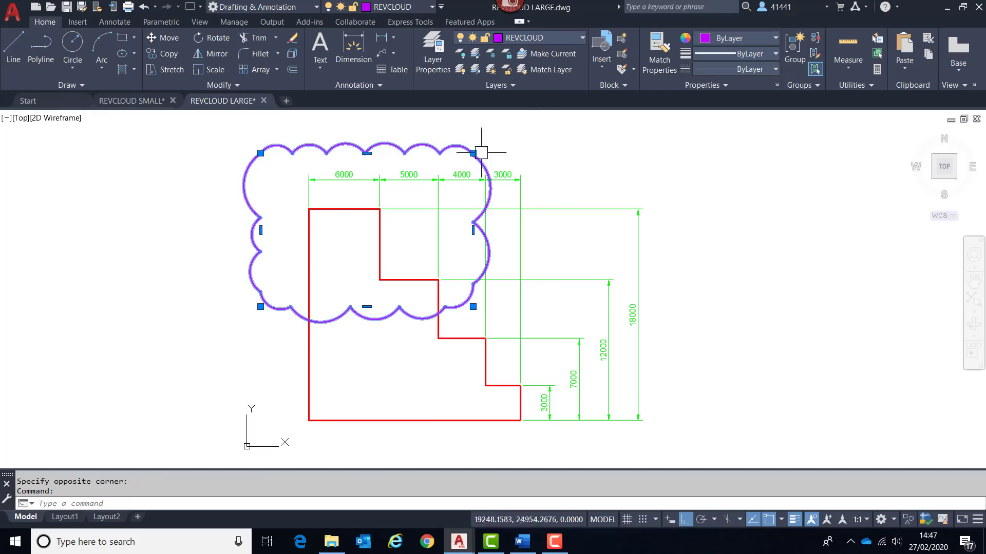
pyautogui.rightClick(663, 167)
# Step: Set the revision cloud's Arc Length to 3000 in Properties, then deselect it
pyautogui.click(694, 463)
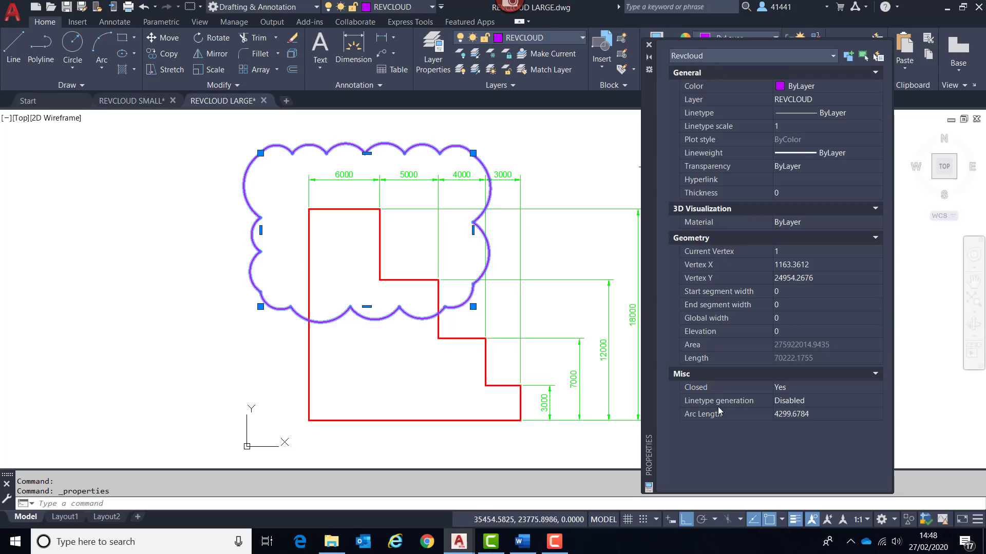
pyautogui.click(820, 415)
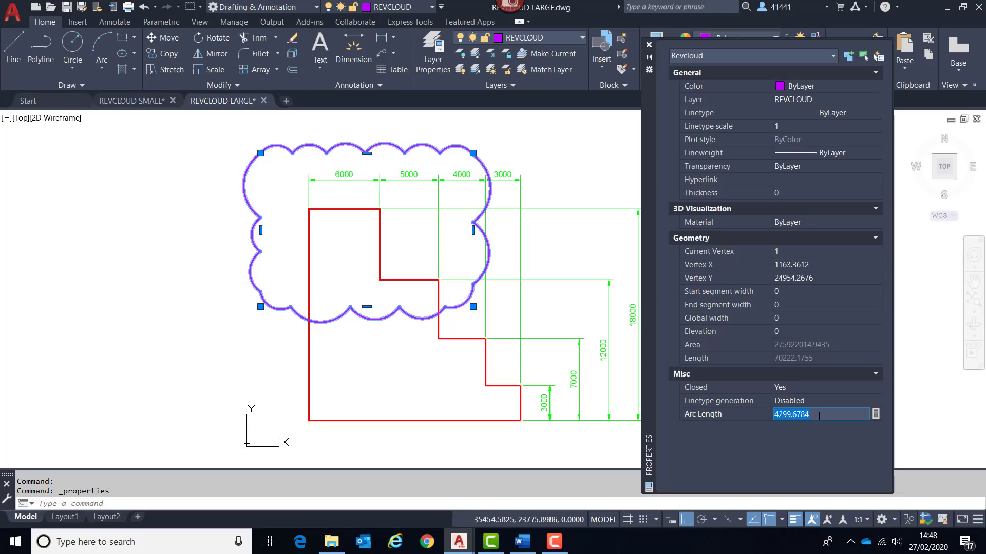
pyautogui.write('3000')
pyautogui.press('Return')
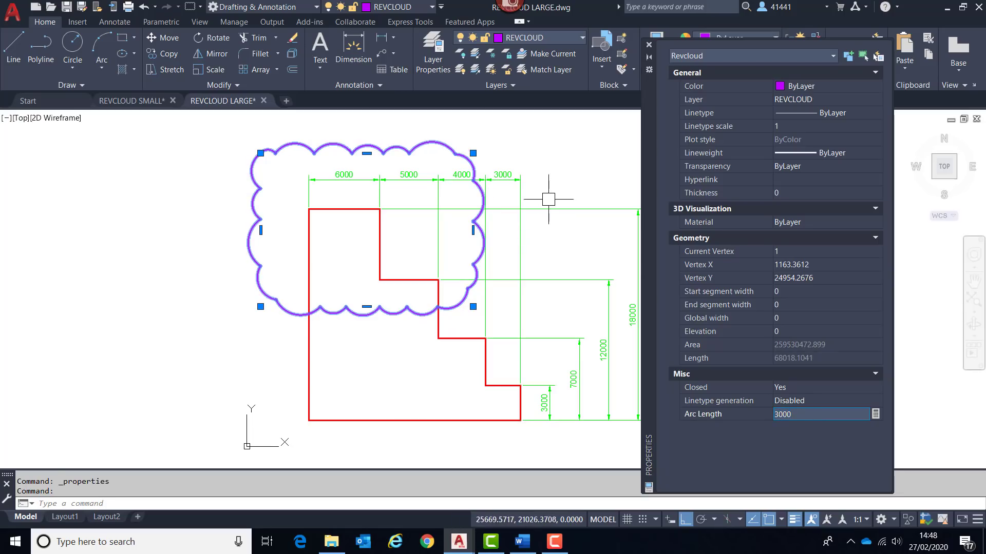
pyautogui.press('Escape')
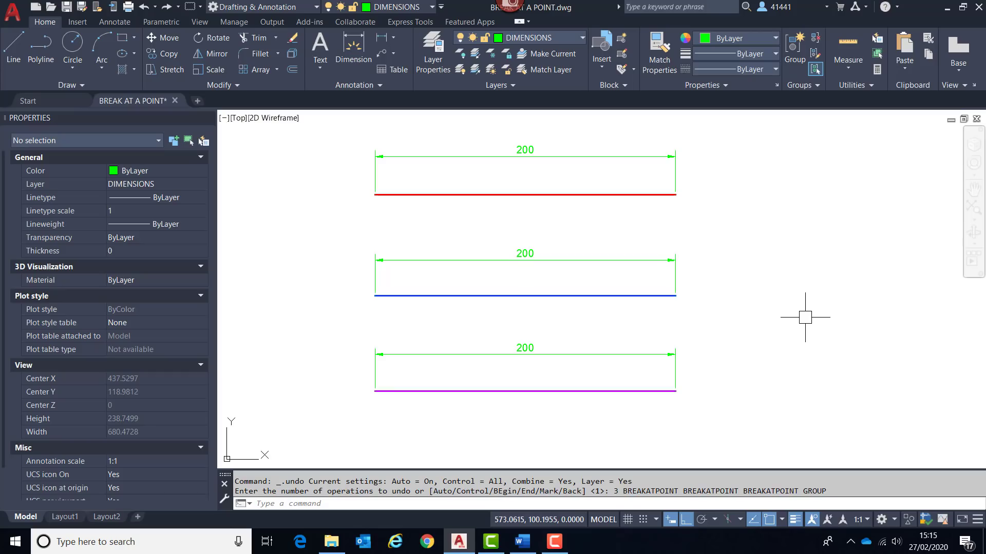
# Step: Break the top red line at 50 units from its left end and check the left piece's length
pyautogui.click(237, 85)
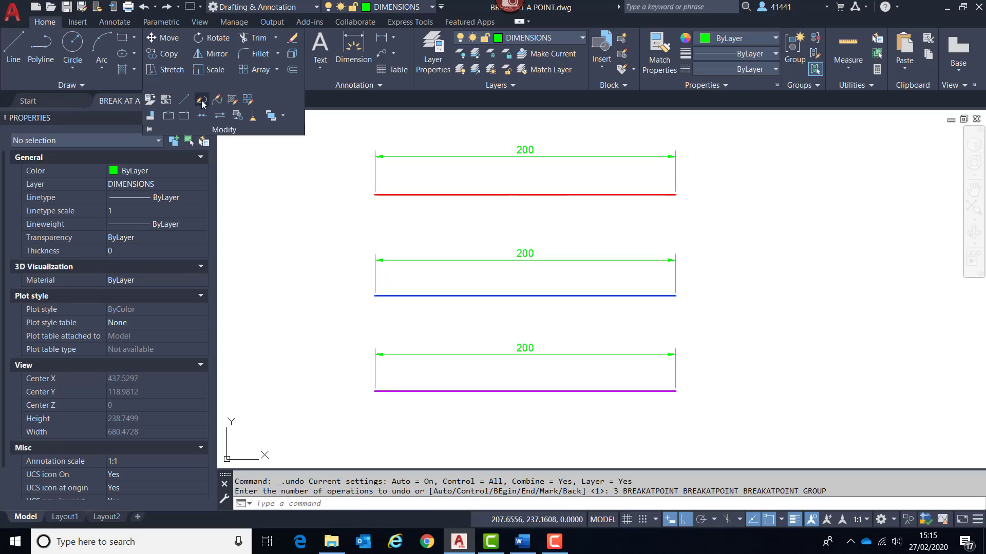
pyautogui.click(180, 115)
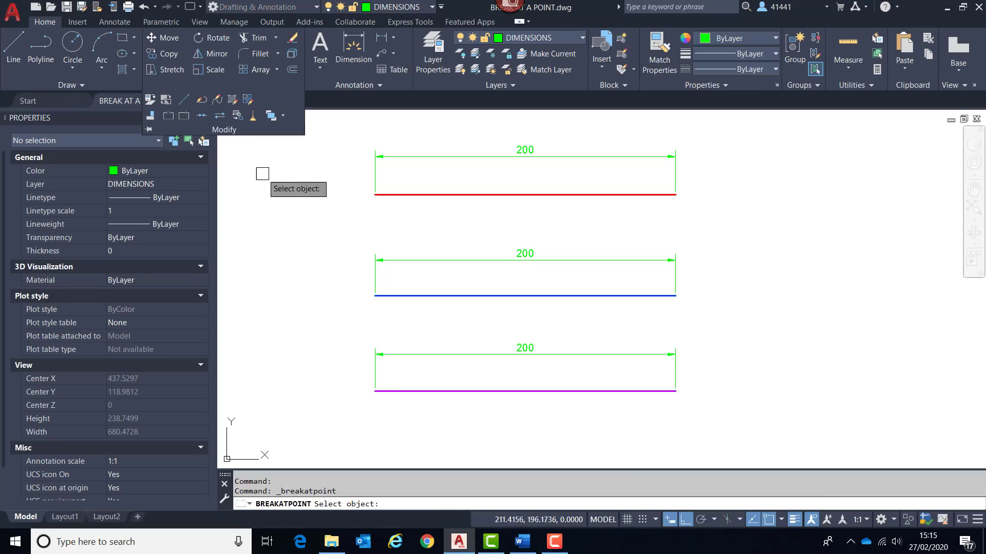
pyautogui.click(426, 195)
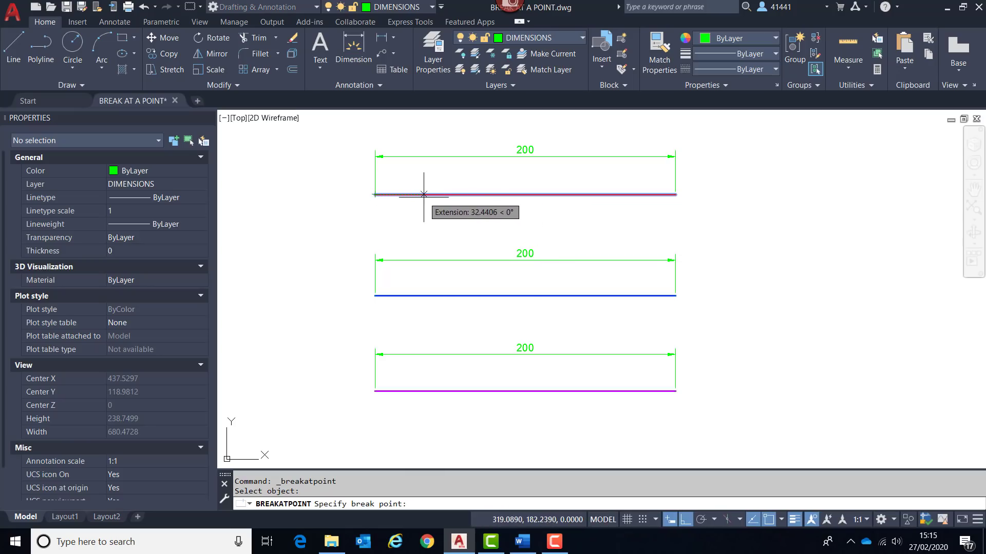
pyautogui.write('50')
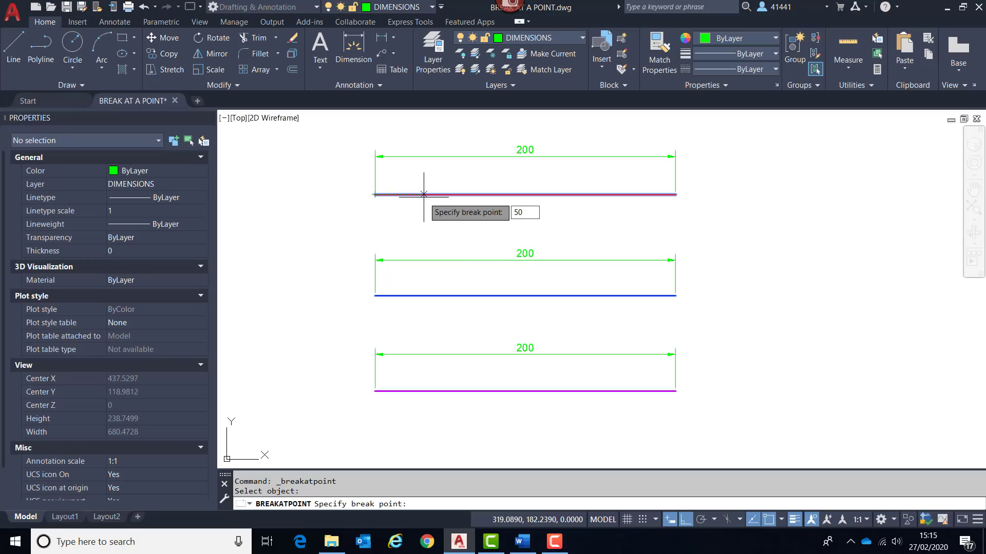
pyautogui.press('Return')
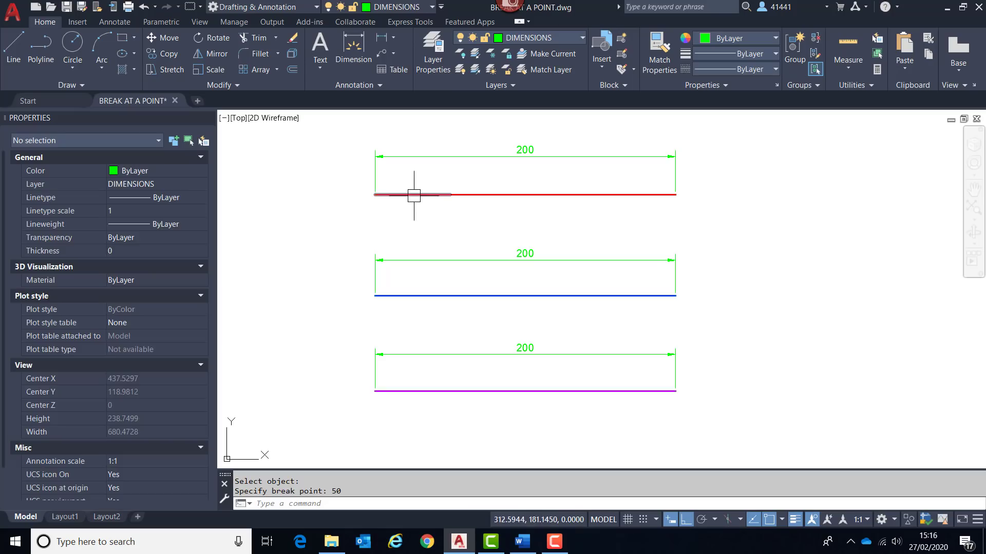
pyautogui.click(411, 195)
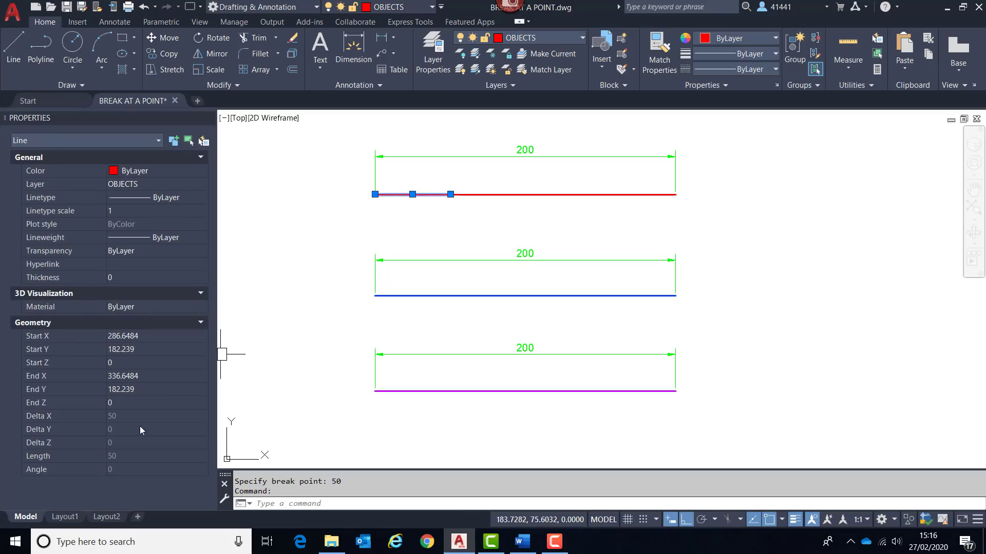
pyautogui.click(130, 455)
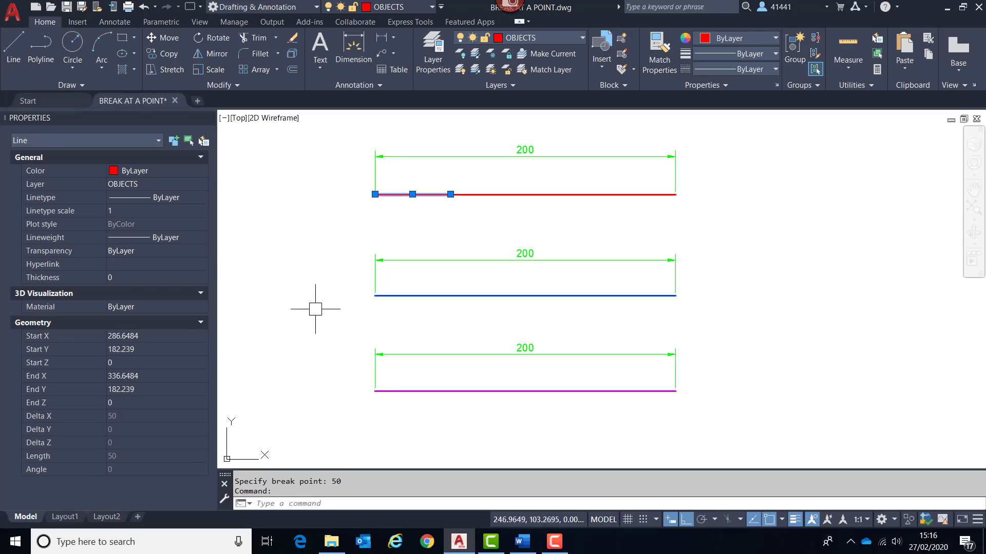
pyautogui.press('Escape')
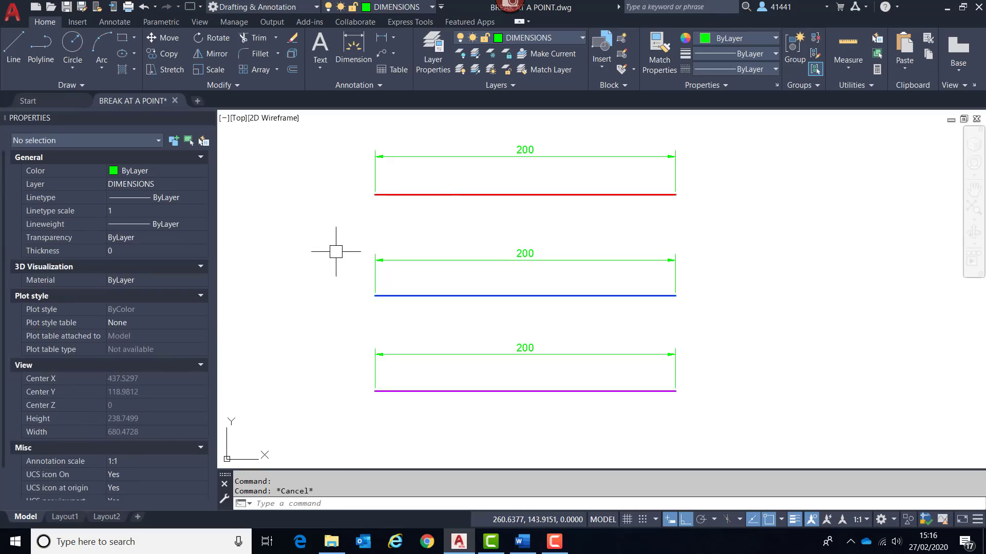
pyautogui.press('Return')
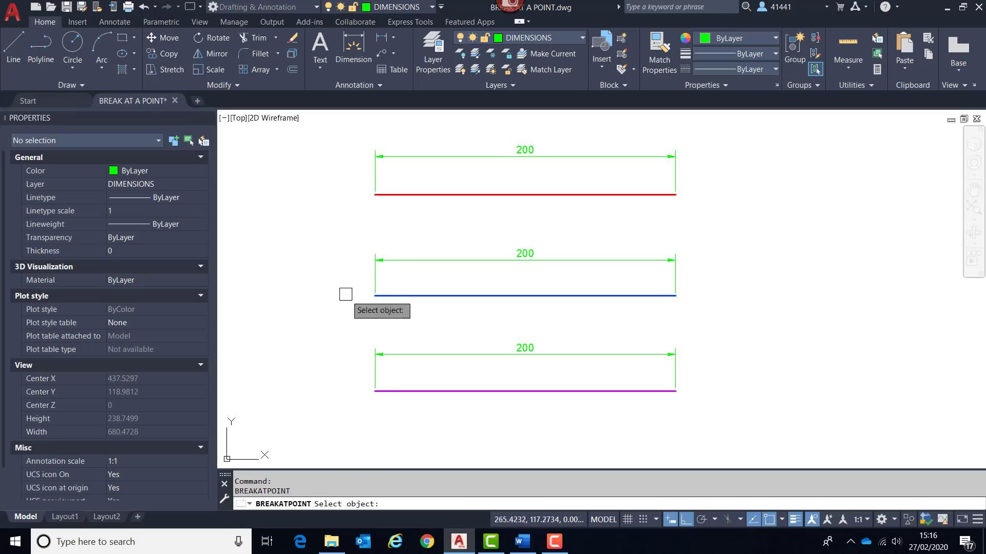
# Step: Break the blue line at 75 units and confirm the left piece measures 75
pyautogui.click(403, 296)
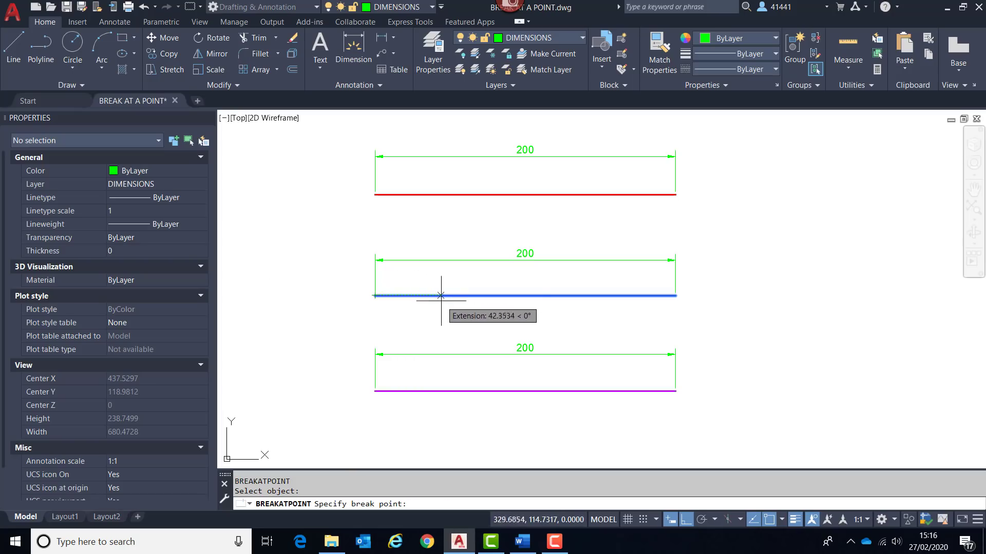
pyautogui.write('75')
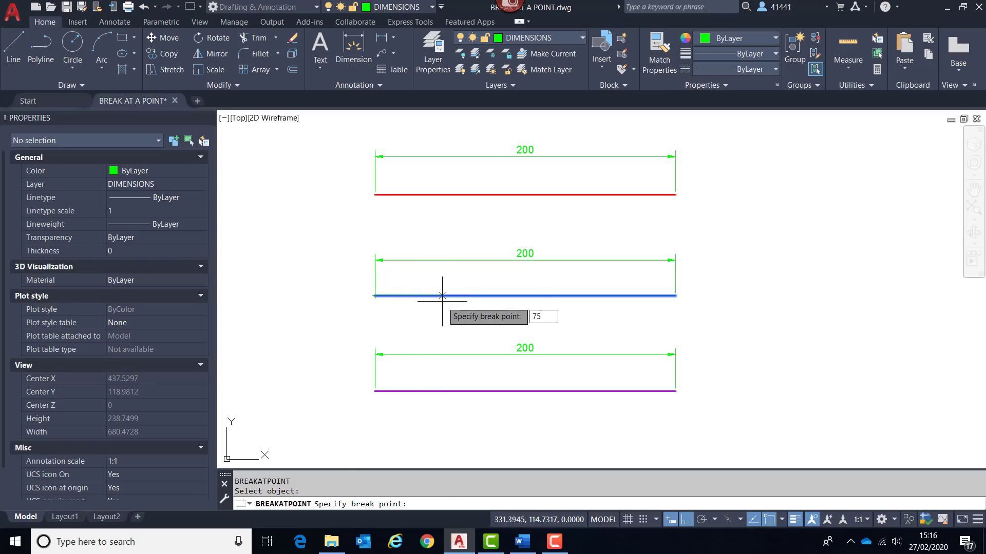
pyautogui.press('Return')
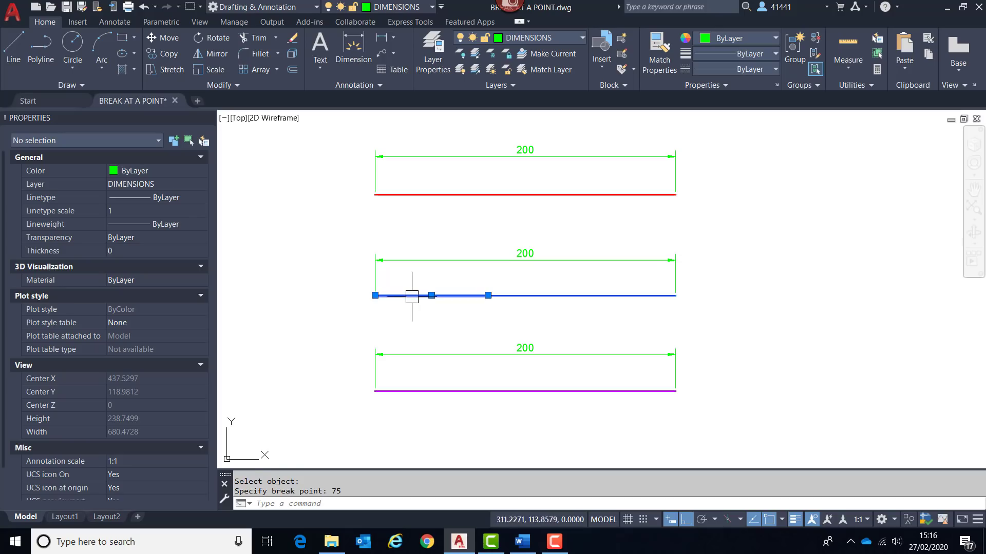
pyautogui.click(411, 296)
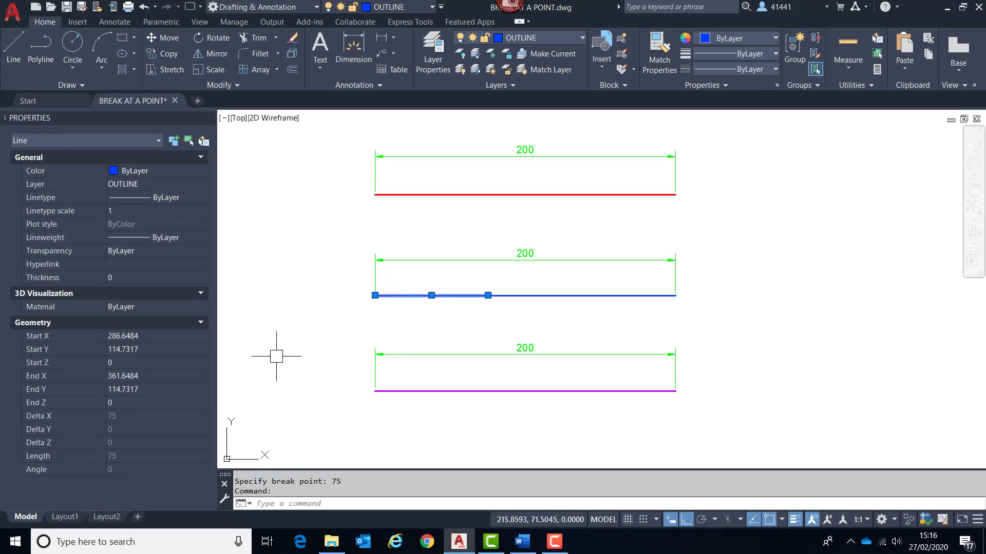
pyautogui.press('Escape')
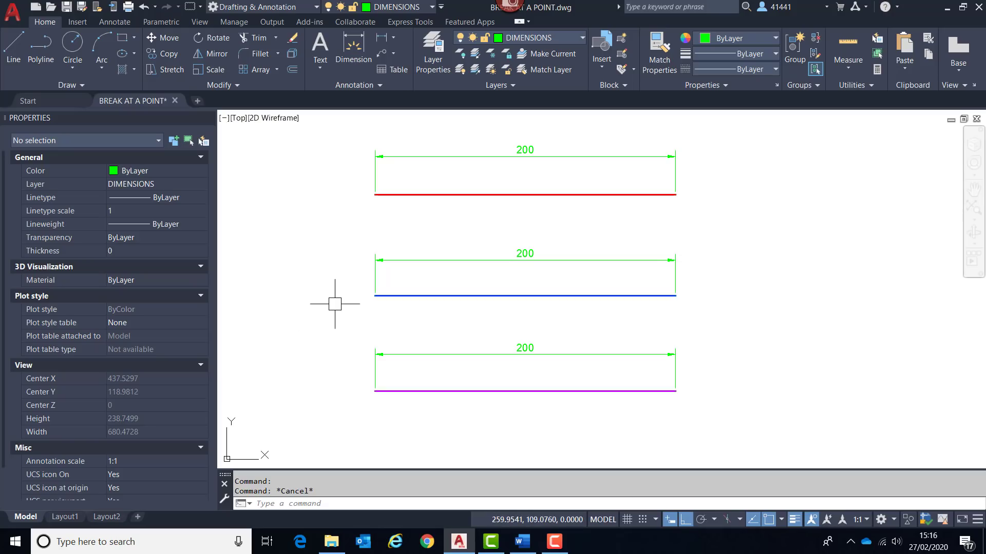
# Step: Break the magenta line 50 units past its midpoint with BREAKATPOINT and confirm the left piece is 150 long
pyautogui.write('breakatpoint')
pyautogui.press('Return')
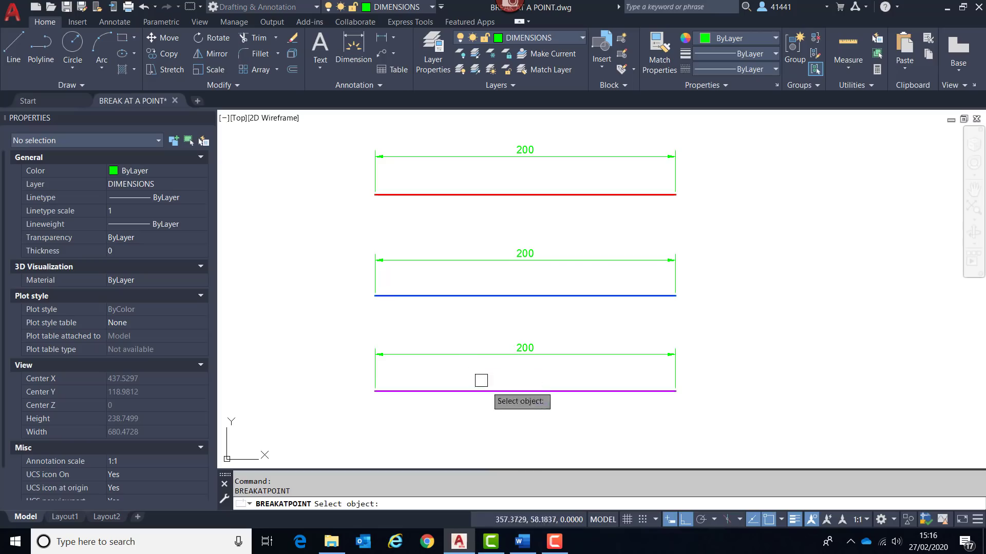
pyautogui.click(504, 394)
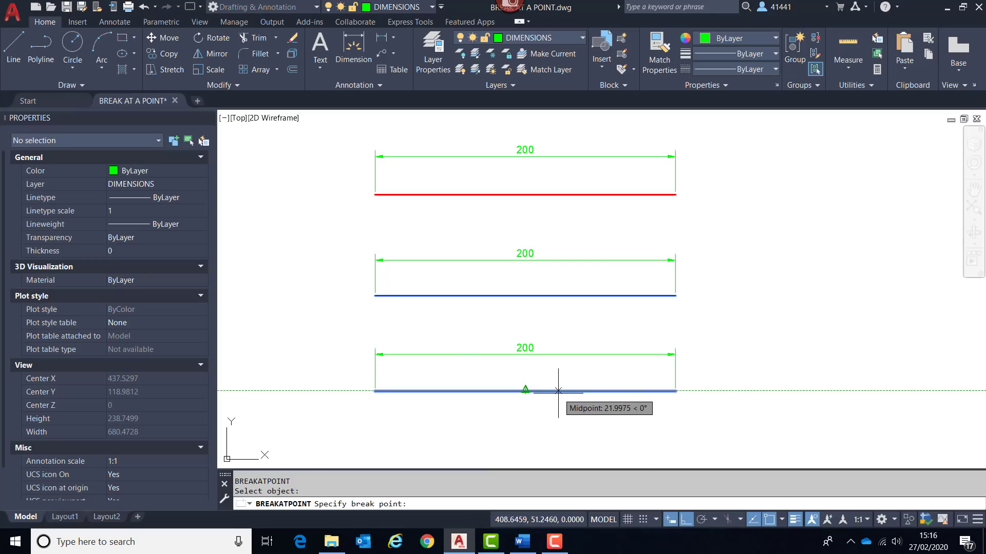
pyautogui.write('50')
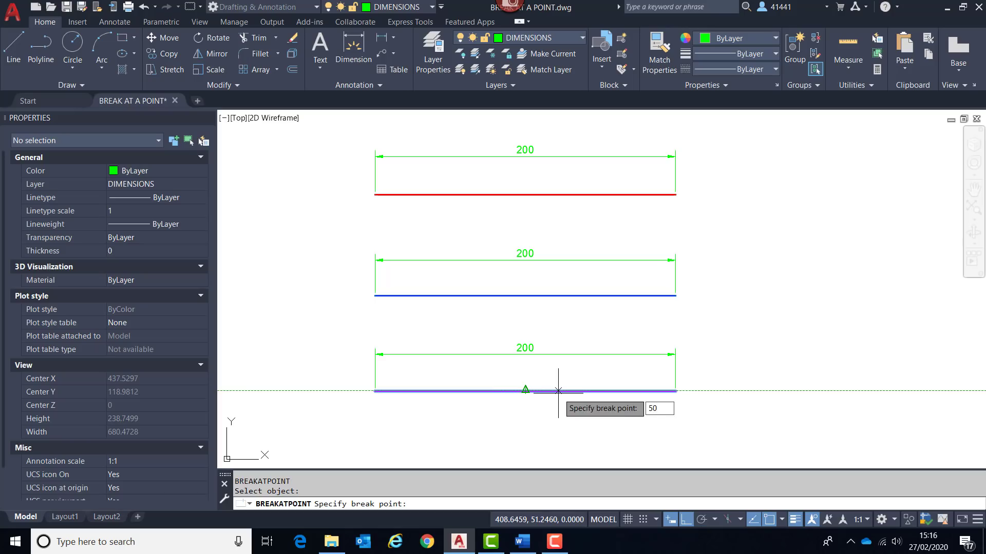
pyautogui.press('Return')
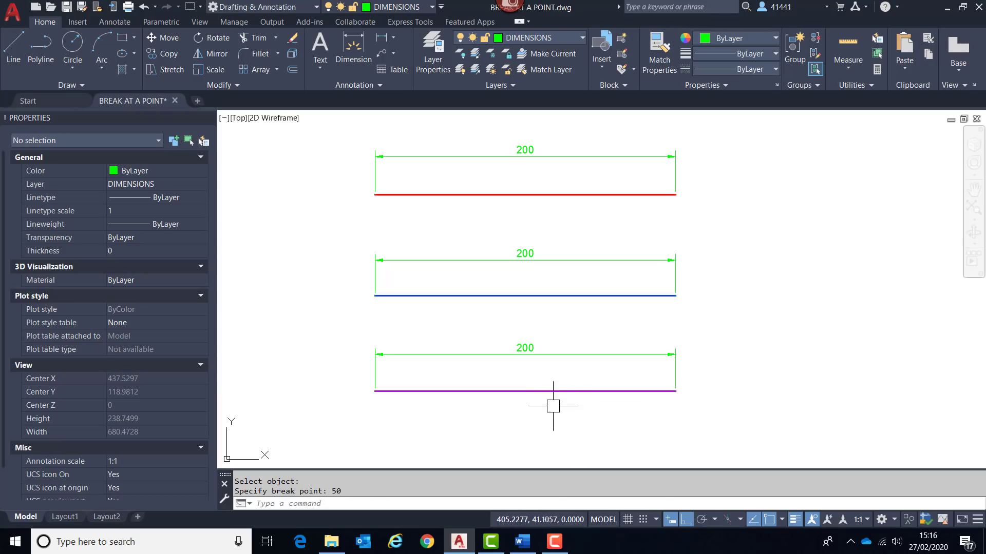
pyautogui.click(551, 392)
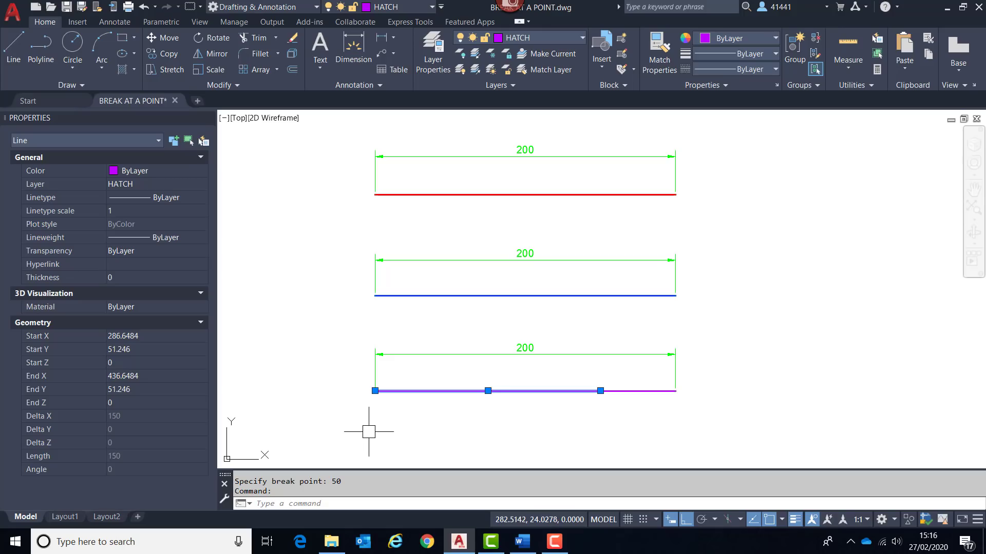
pyautogui.press('Escape')
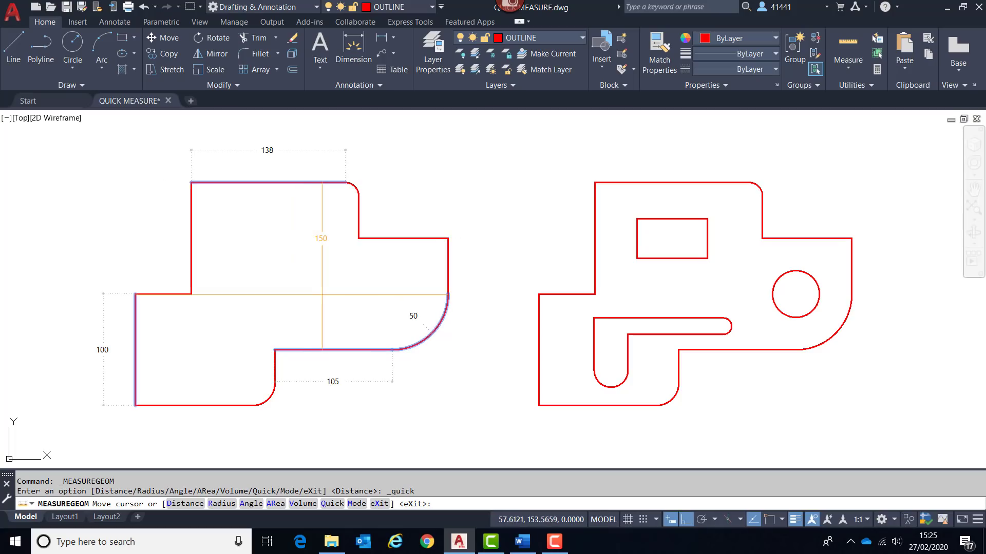
# Step: Measure the left shape (38596.7520) and right shape (31870.5811) areas, then total them to 70467.3331
pyautogui.click(322, 295)
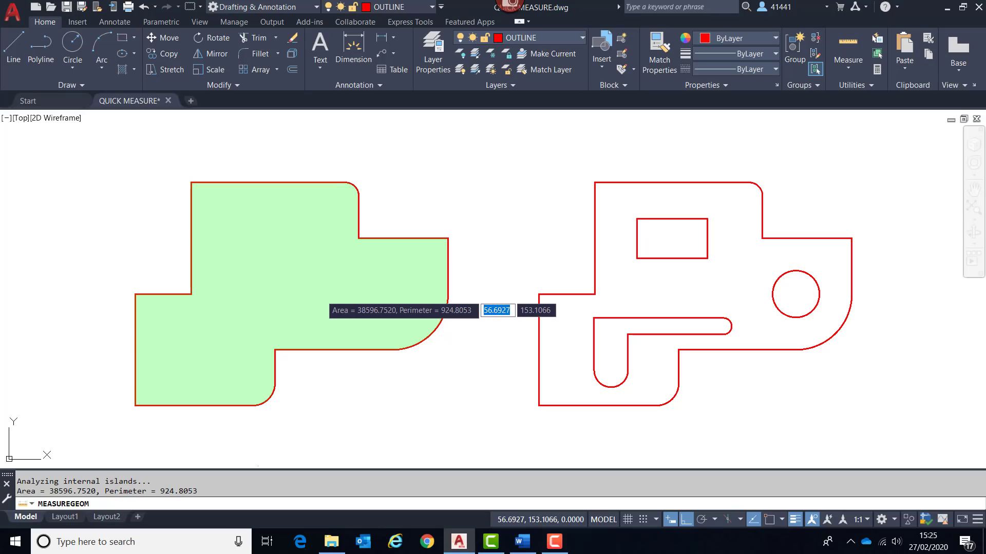
pyautogui.press('Escape')
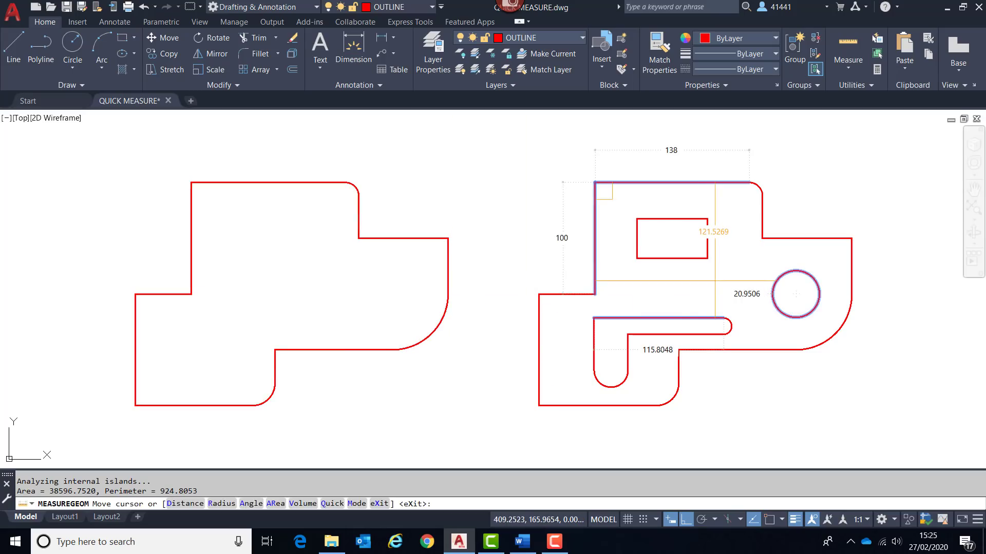
pyautogui.click(715, 281)
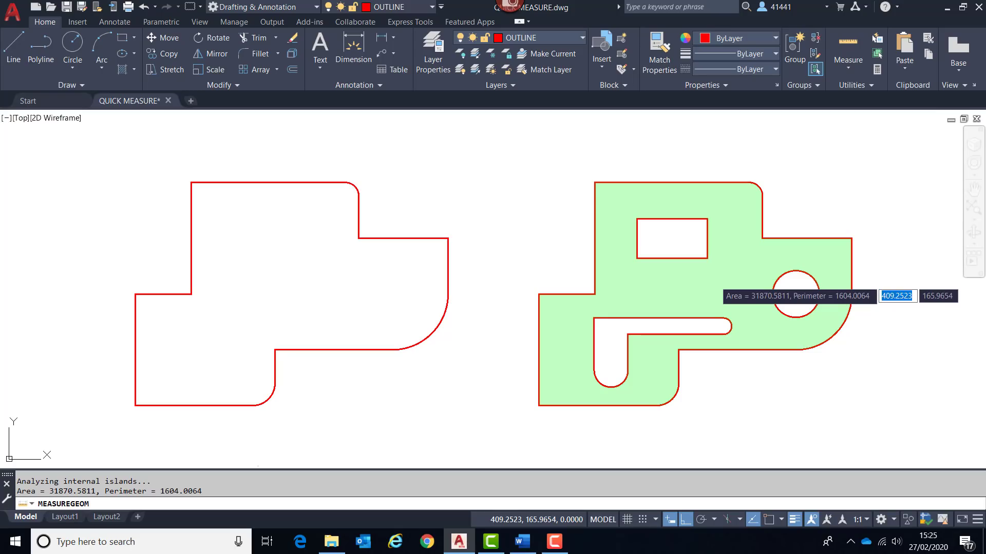
pyautogui.click(316, 289)
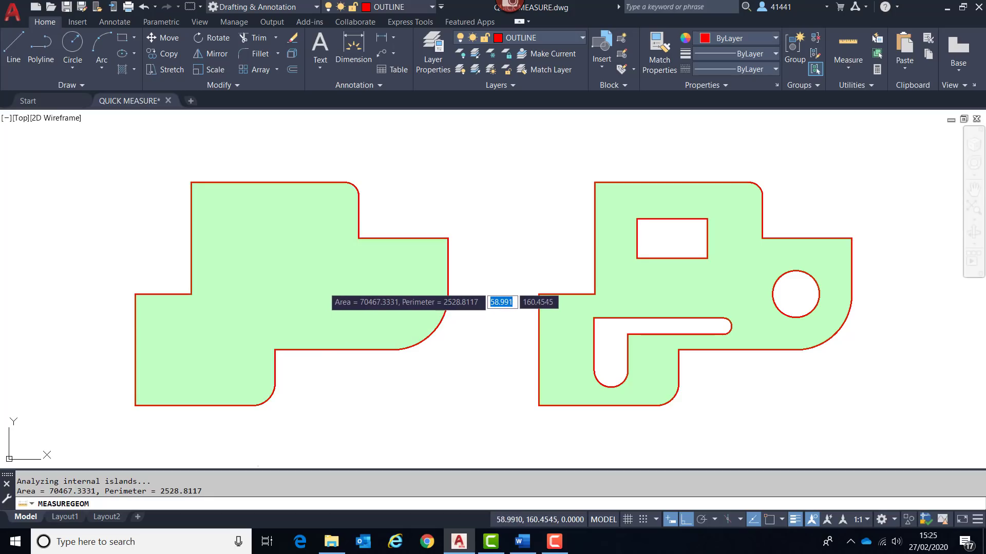
pyautogui.keyDown('shift'); pyautogui.click(620, 277); pyautogui.keyUp('shift')
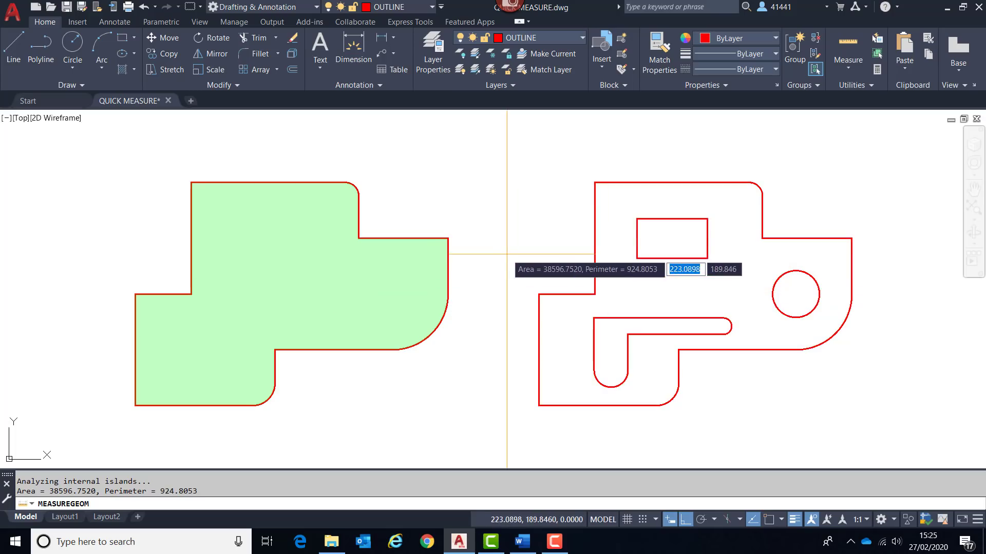
pyautogui.press('Return')
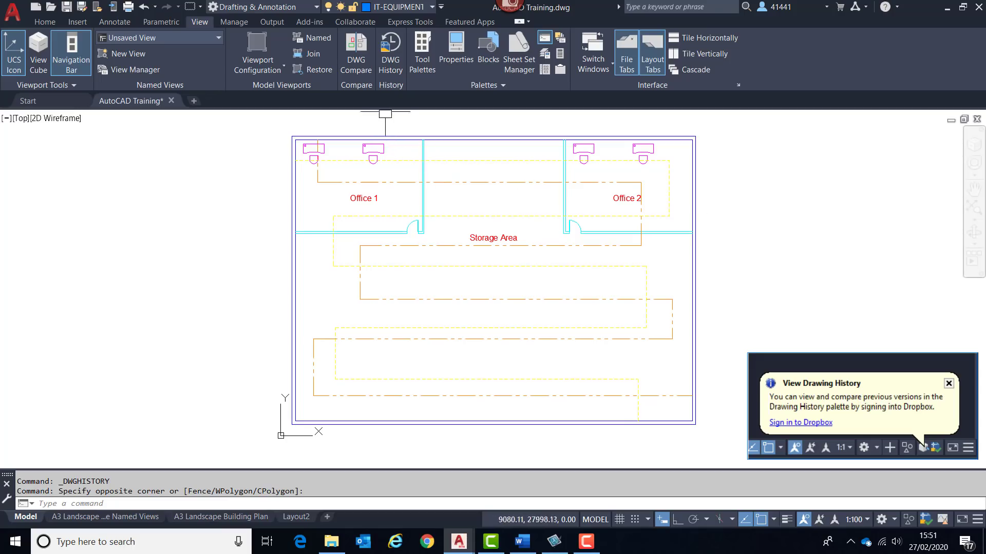
# Step: Compare the floor plan with its January 30, 2:40 PM version from the version history
pyautogui.click(391, 63)
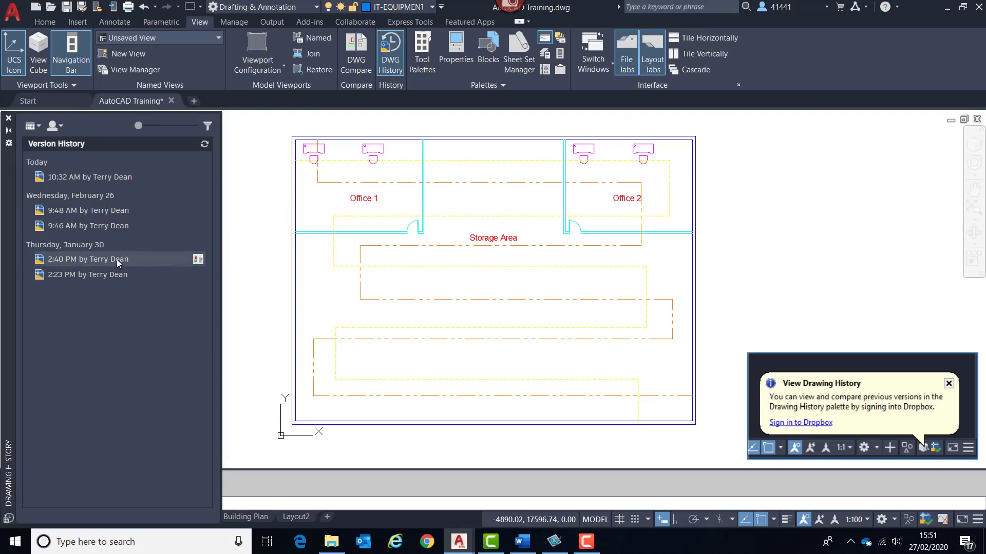
pyautogui.click(197, 260)
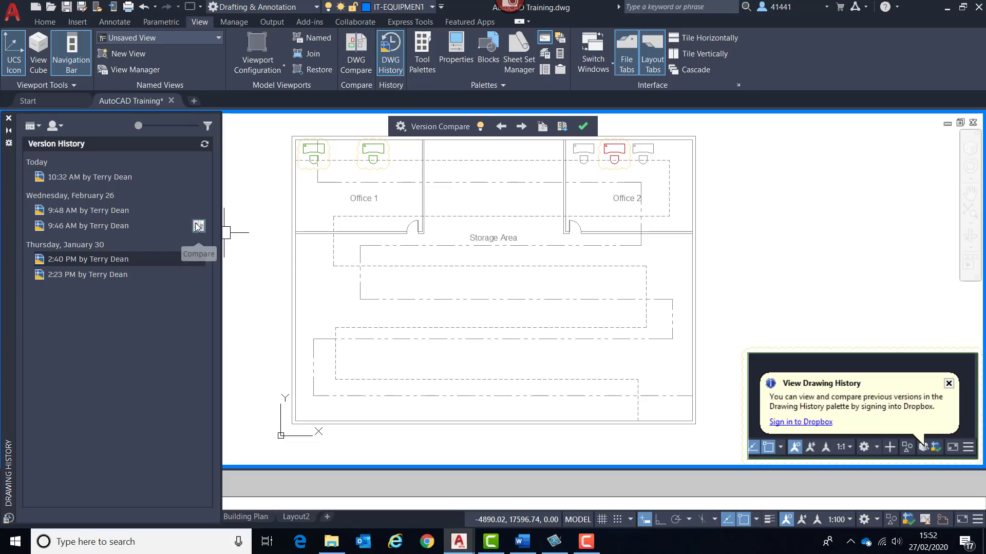
# Step: Switch the comparison to the February 26, 9:46 AM version to reveal the Office 1 change
pyautogui.click(196, 225)
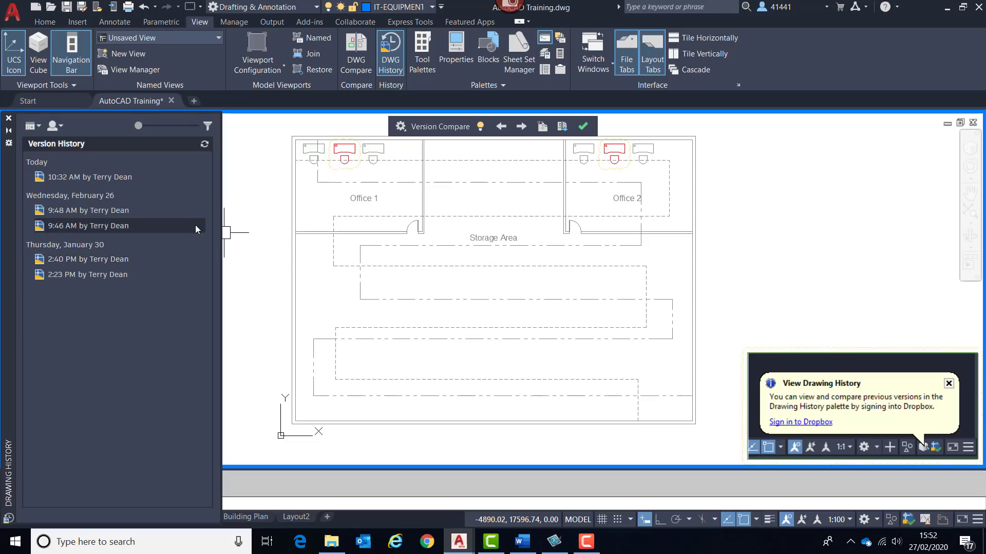